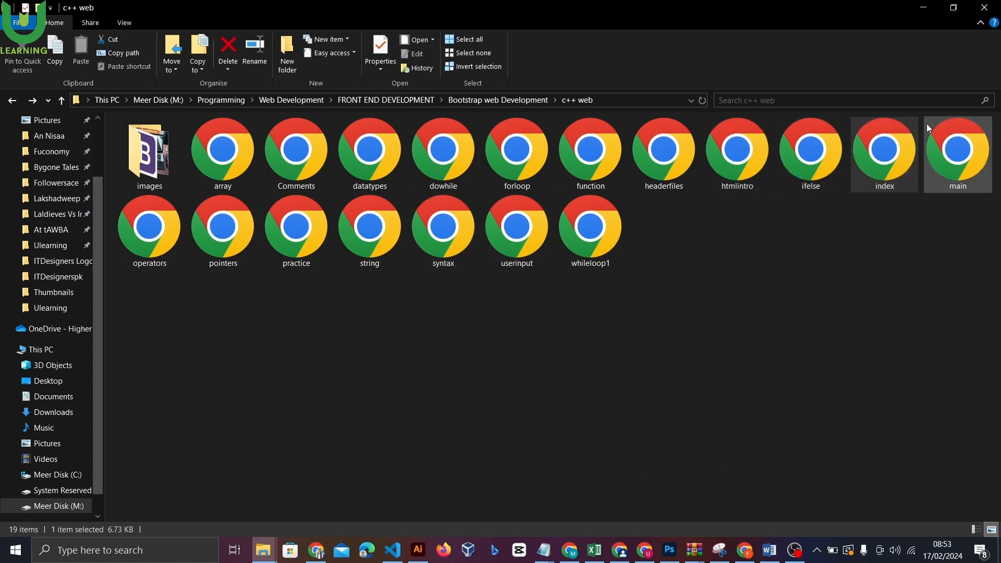
Open the c++ web folder's index page in Chrome
double_click(884, 158)
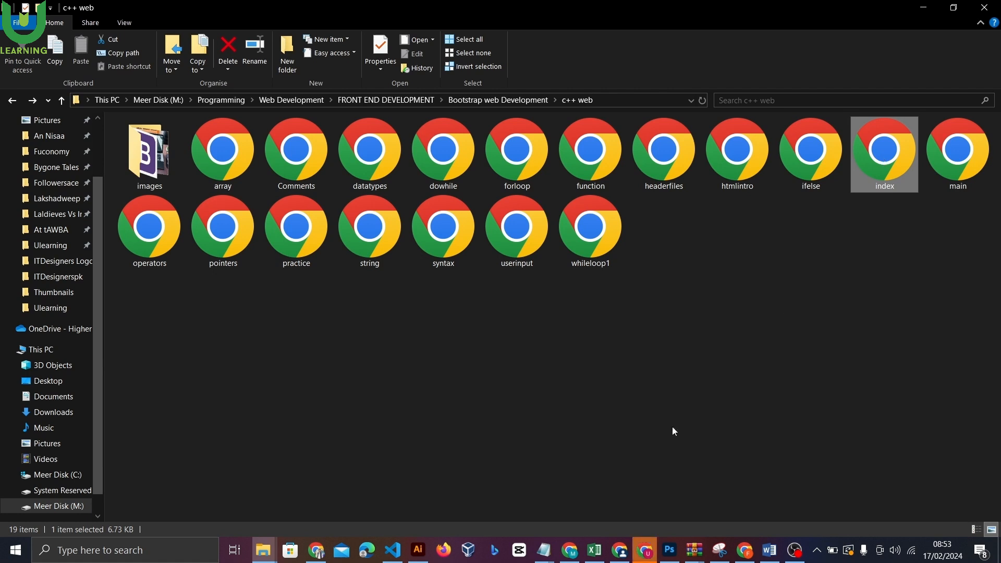
Bring Chrome forward and scroll through the local course index page
left_click(646, 550)
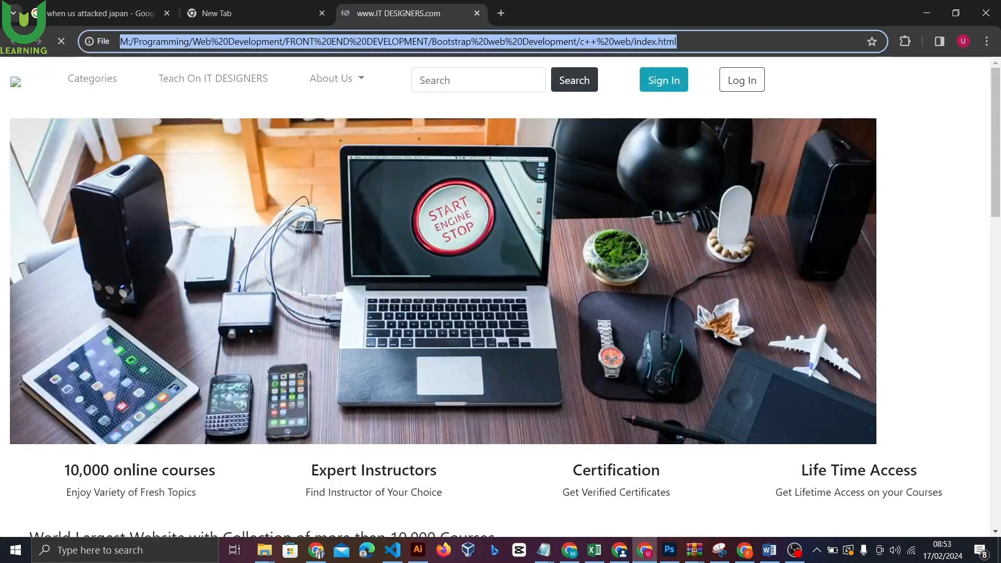
left_click(303, 291)
left_click_drag(995, 148, 995, 94)
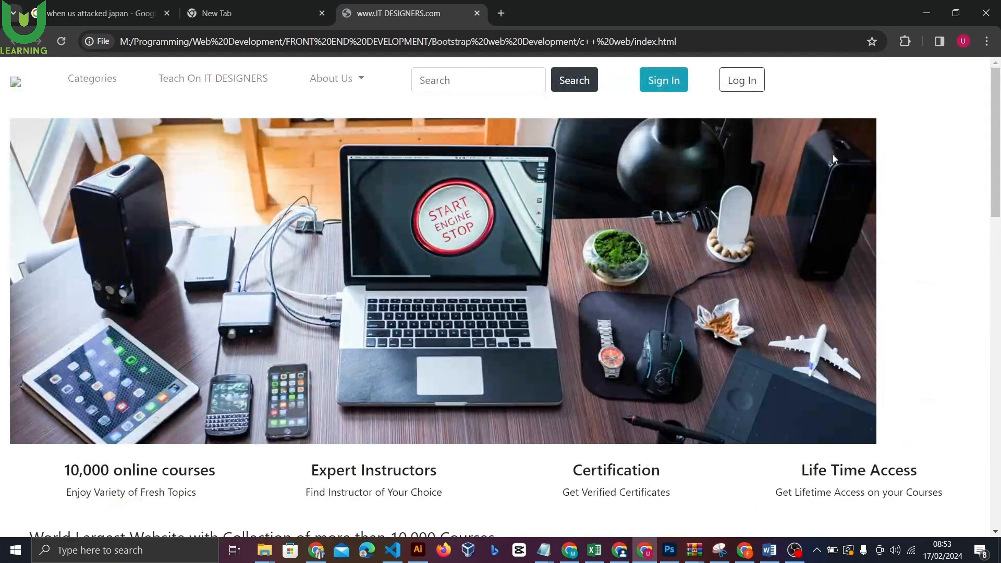
Search Google for 000webhost from the new tab
left_click(272, 7)
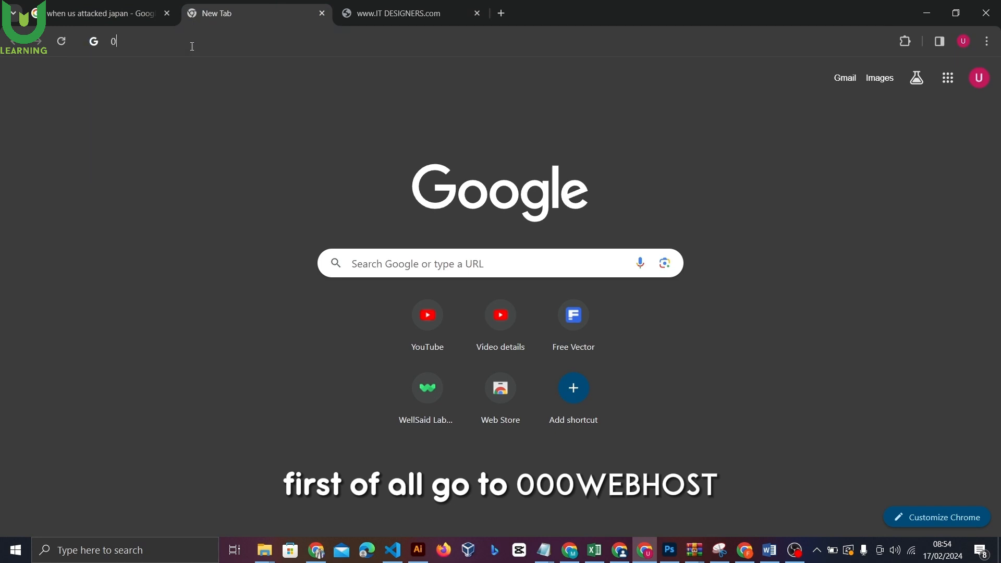
type("000webh")
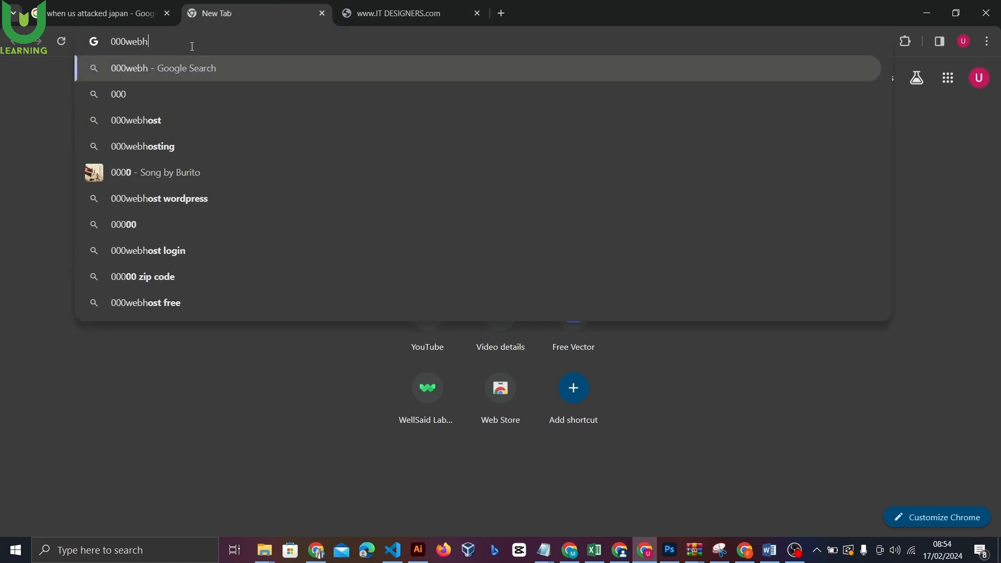
key("Down")
key("Return")
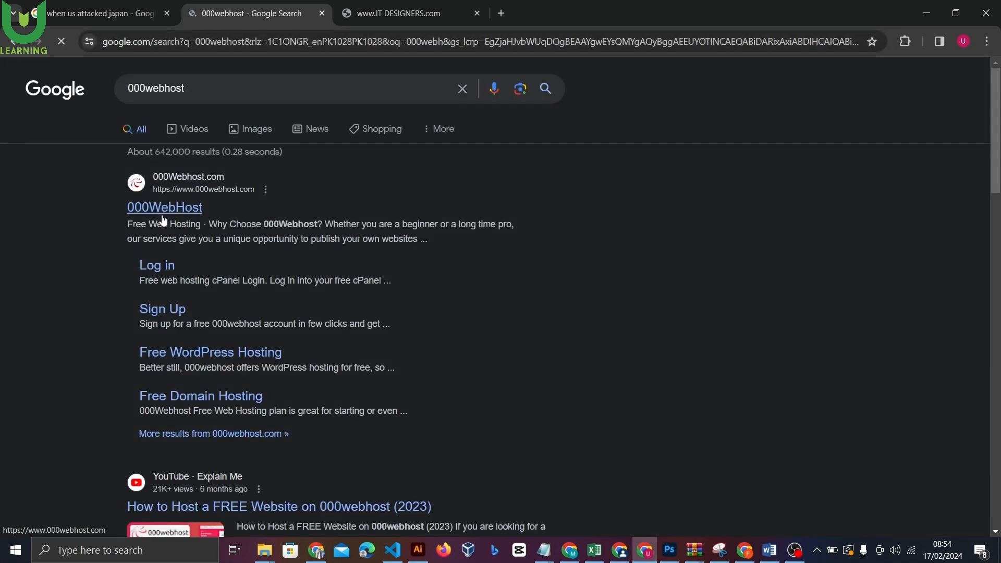
Open the 000WebHost result, review the free plan's 2-website limit, and start its sign-up
left_click(163, 218)
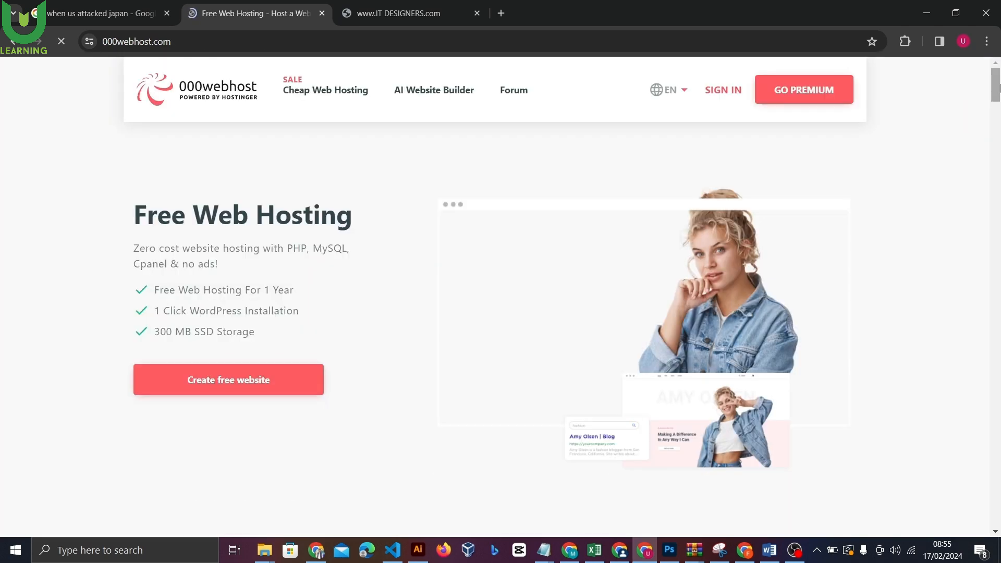
left_click_drag(998, 87, 997, 146)
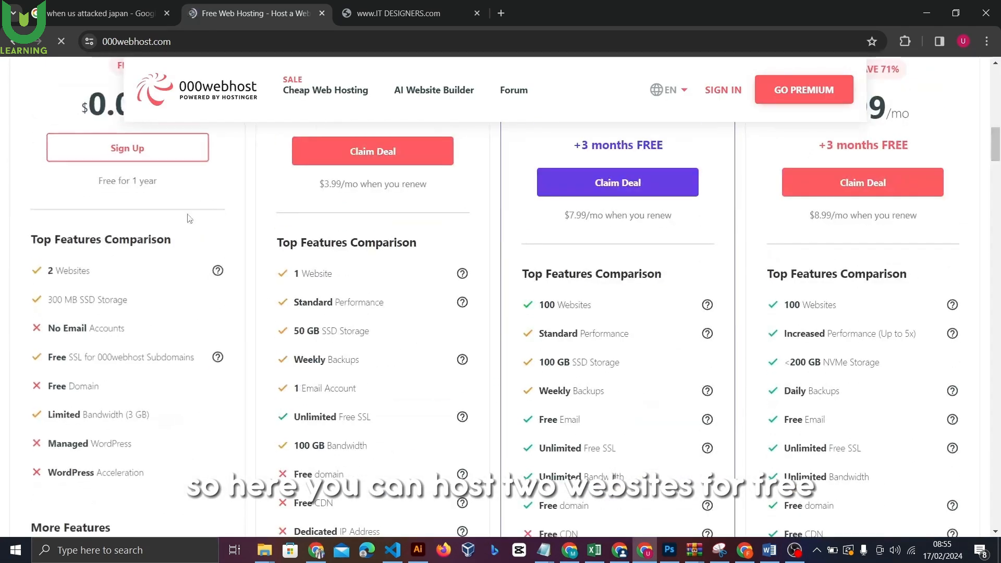
left_click_drag(46, 255, 94, 260)
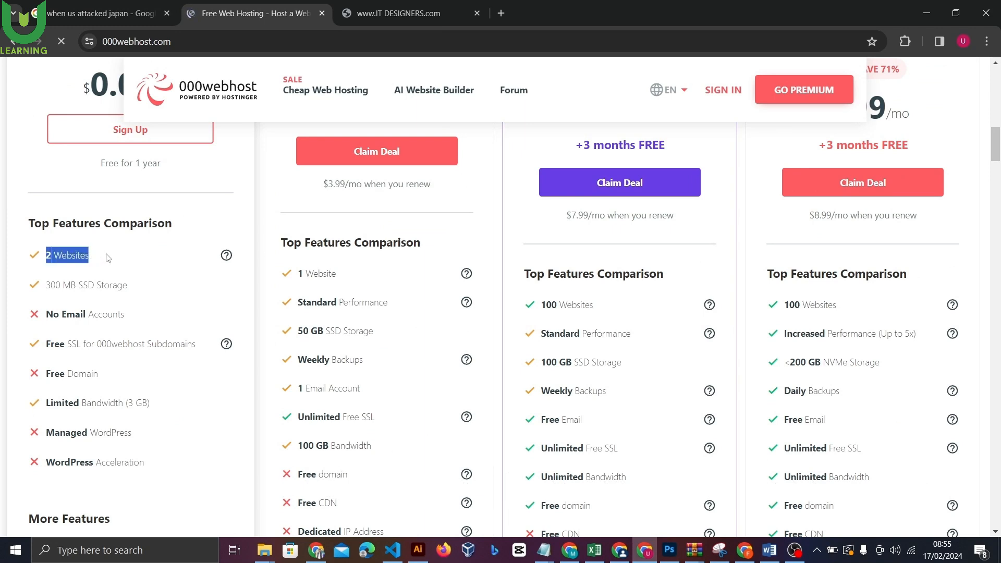
left_click(108, 260)
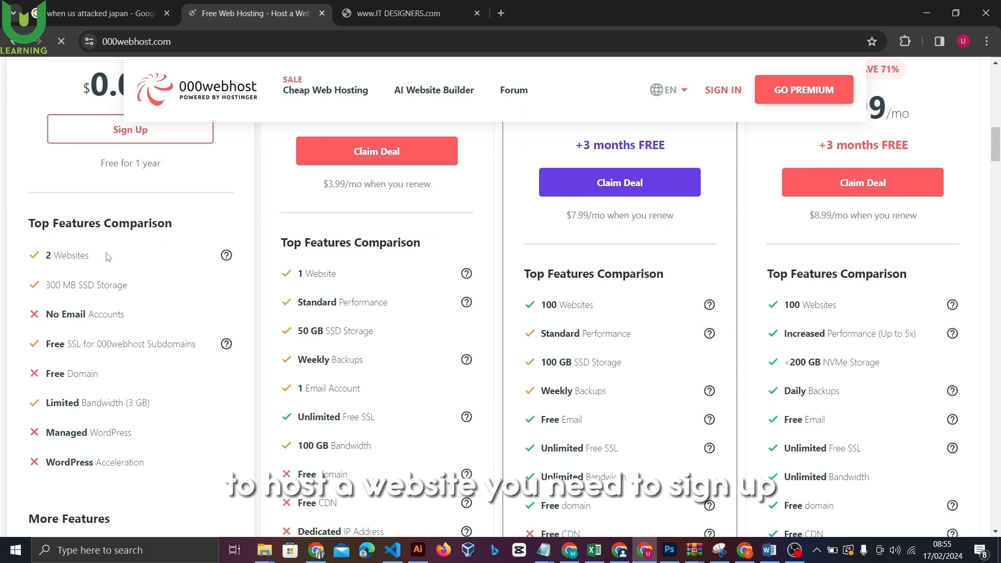
left_click(110, 140)
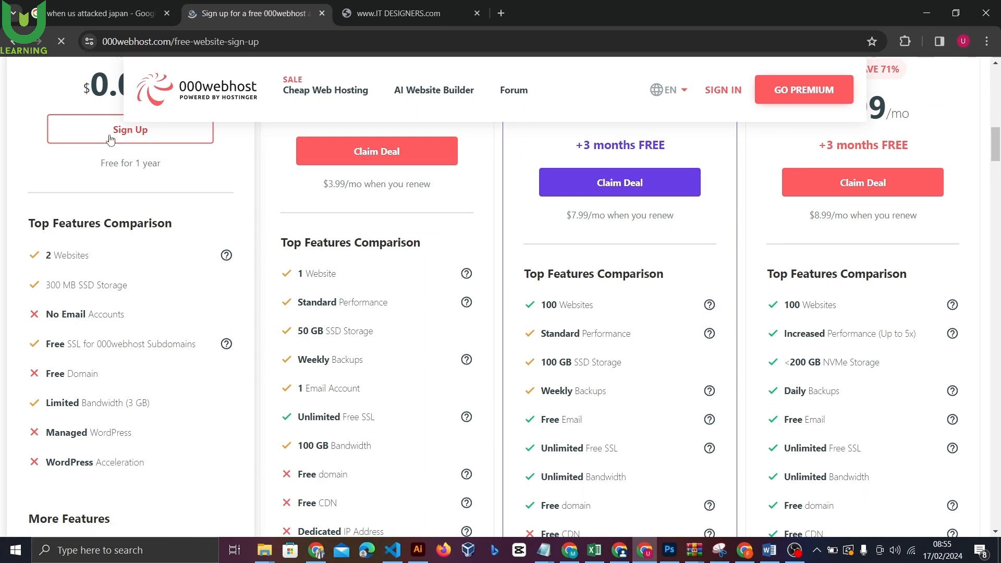
Register with the autofilled account e-mail and a repeated password, then save the login in Chrome
left_click(449, 193)
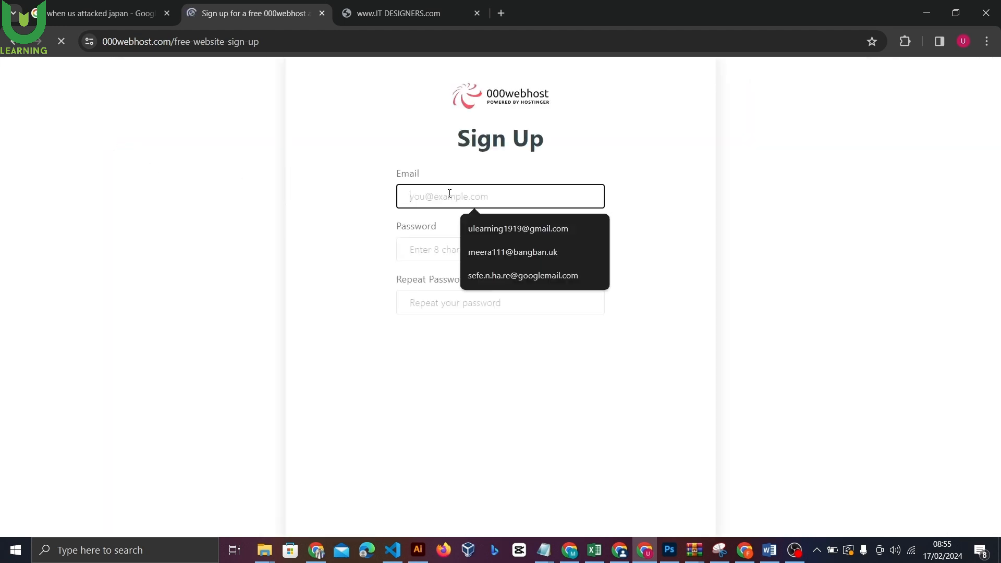
left_click(516, 229)
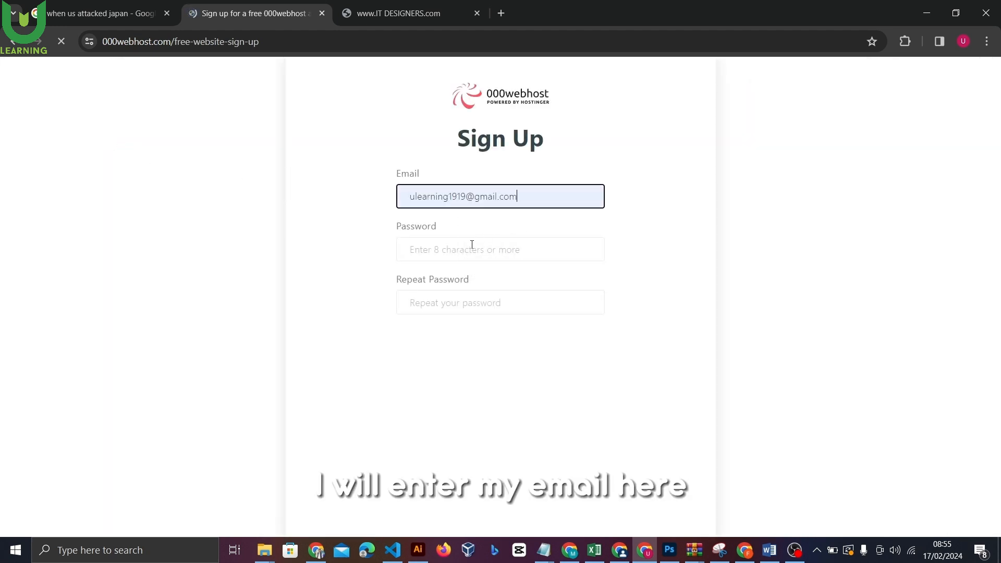
left_click(463, 249)
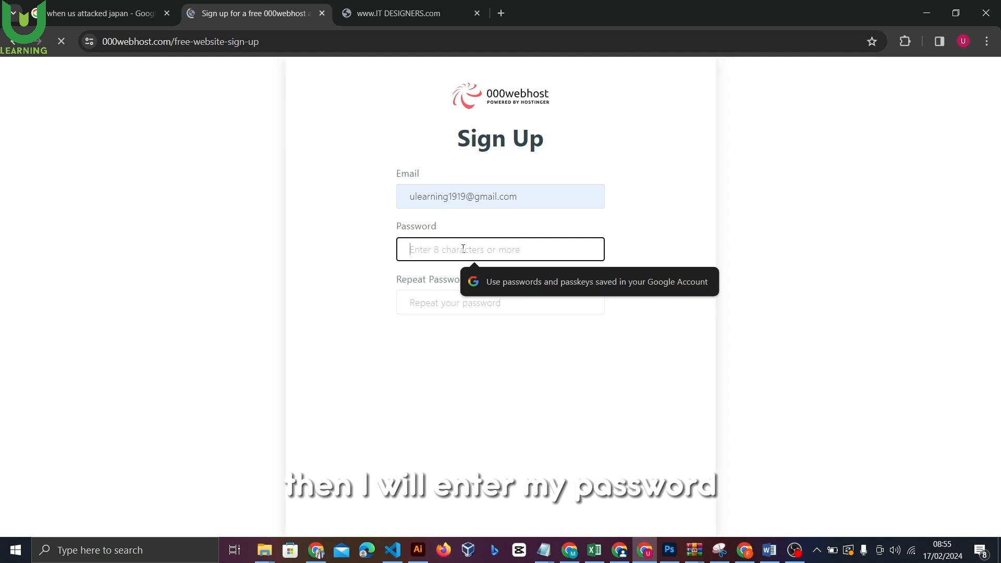
type("••")
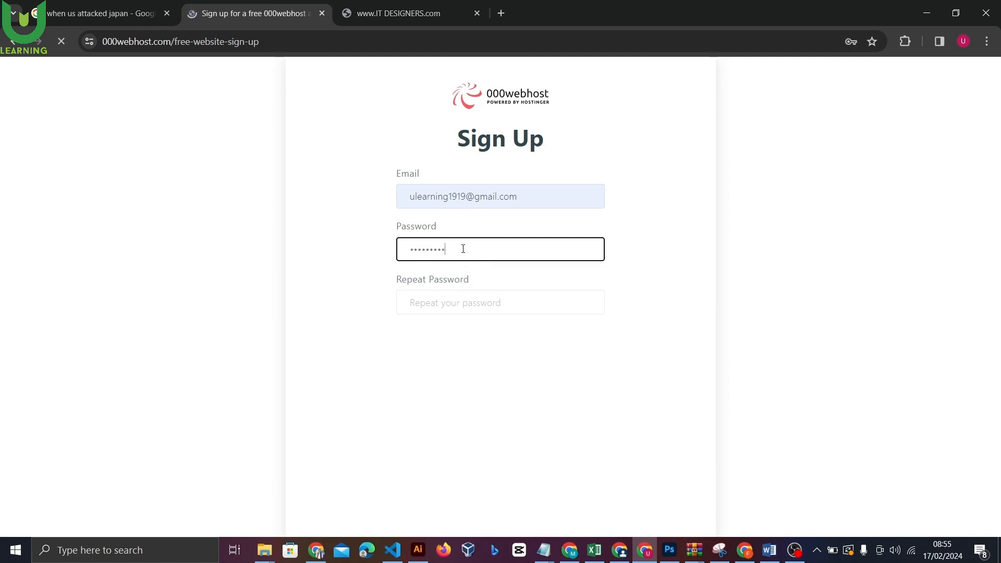
left_click(501, 302)
type("•••••")
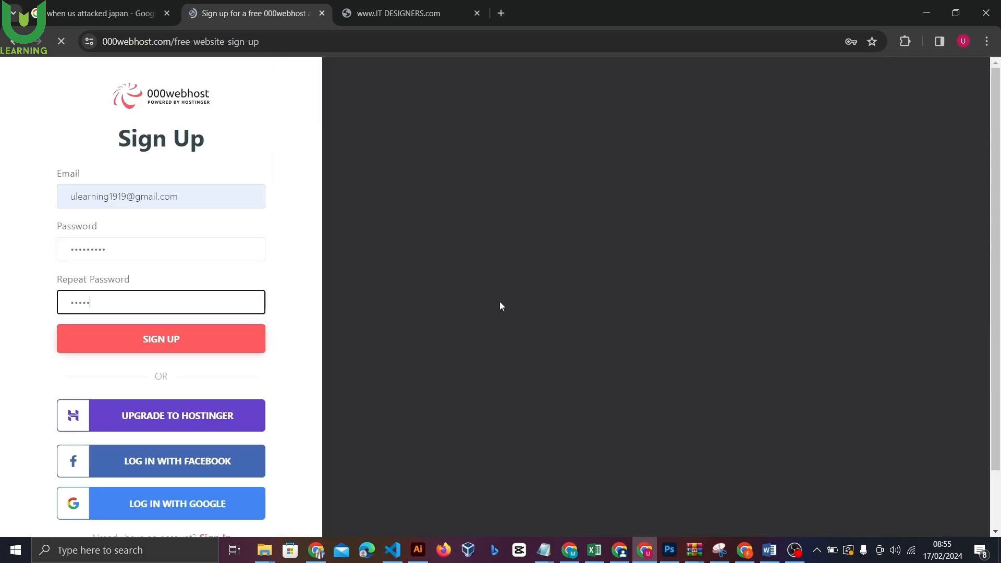
type("•")
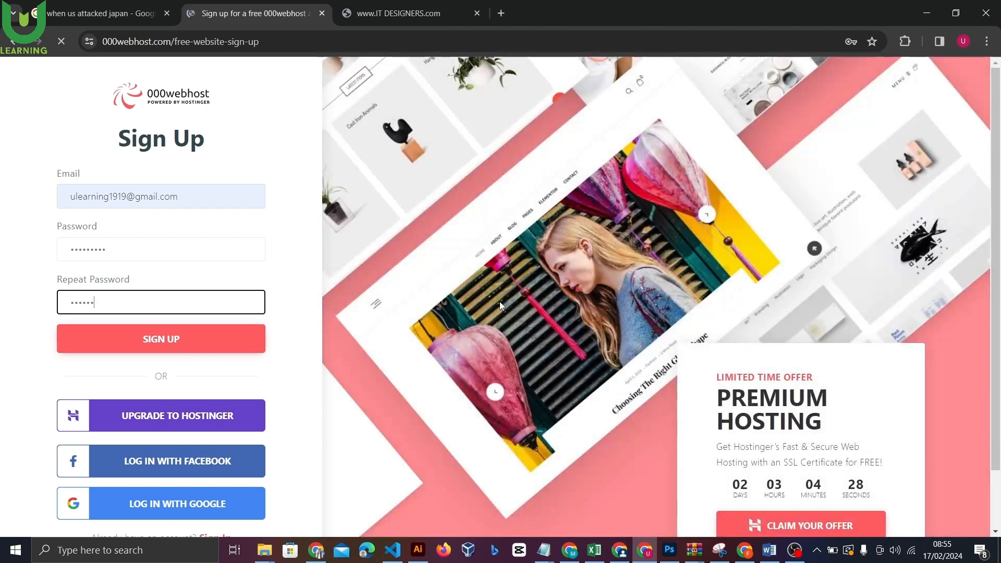
type("•••")
key("Return")
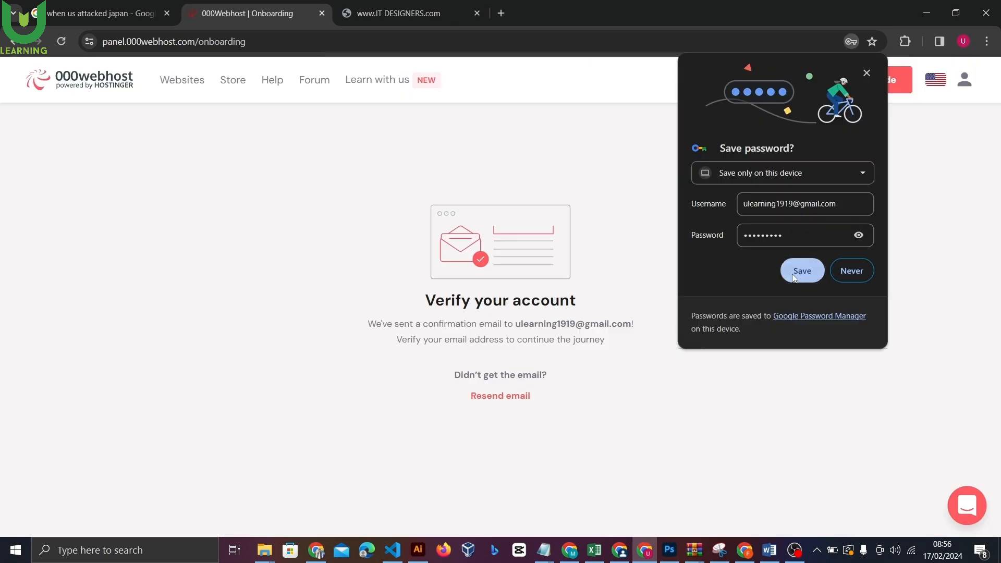
left_click(792, 274)
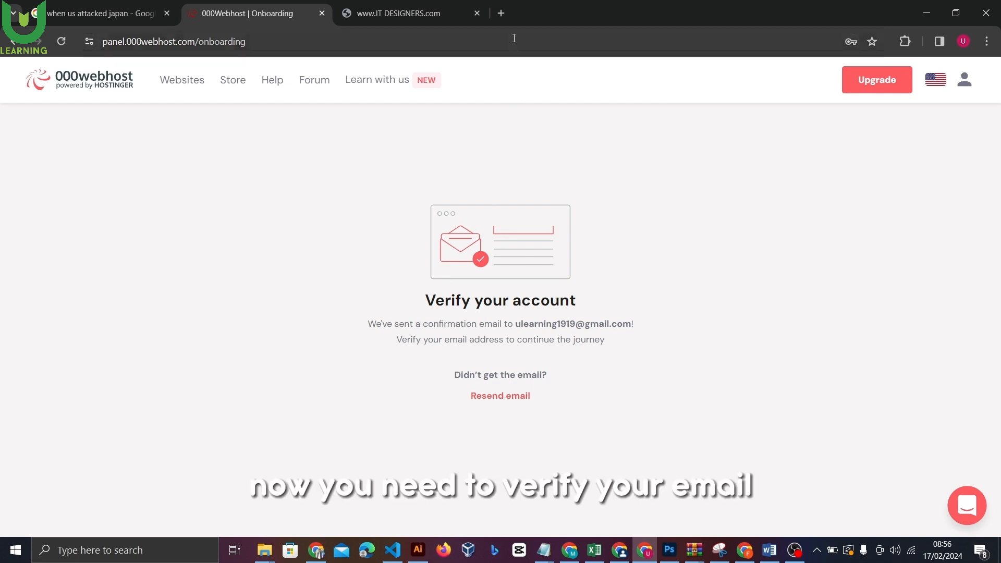
Open Gmail in a new tab and confirm the 000webhost verification email
left_click(502, 13)
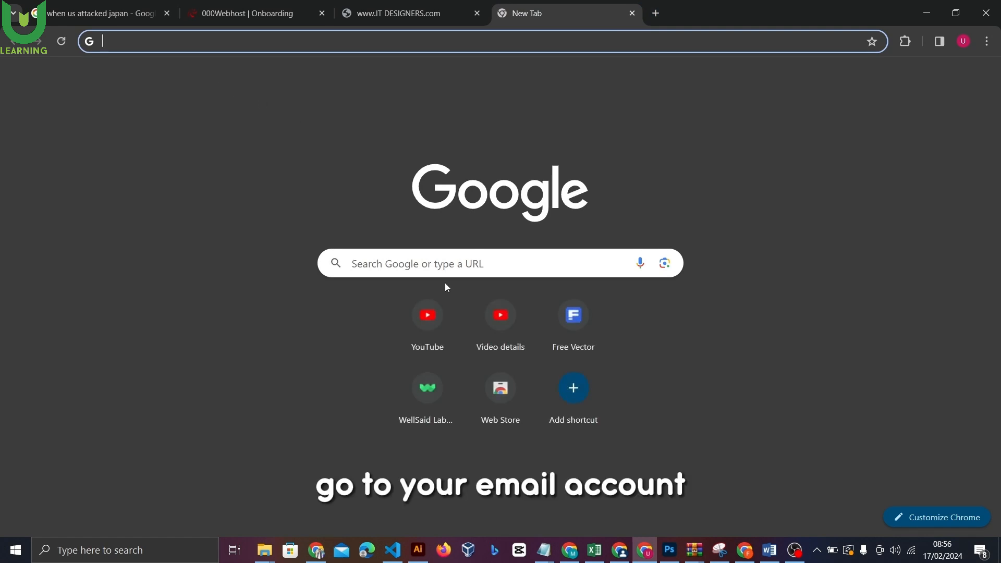
left_click(844, 79)
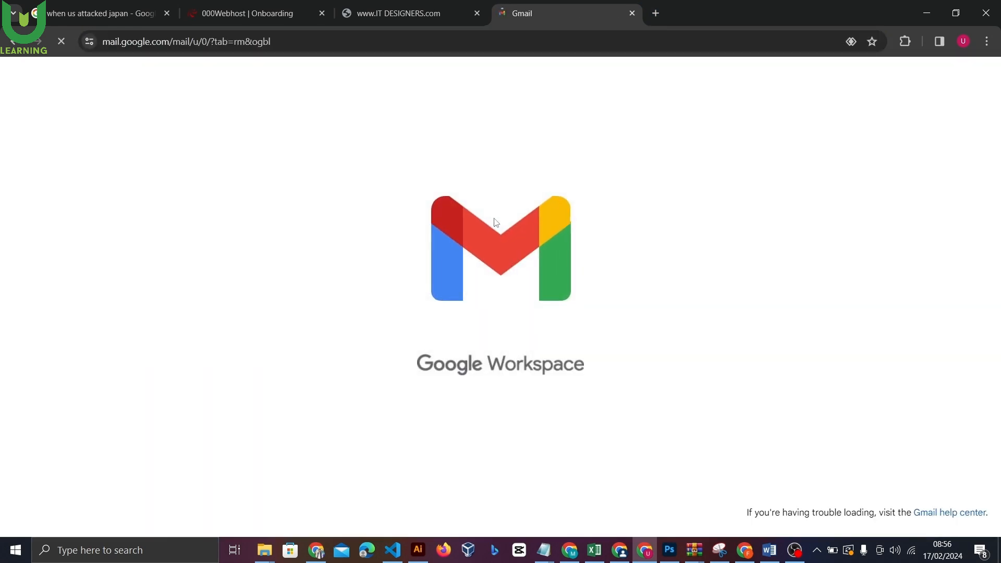
left_click(390, 246)
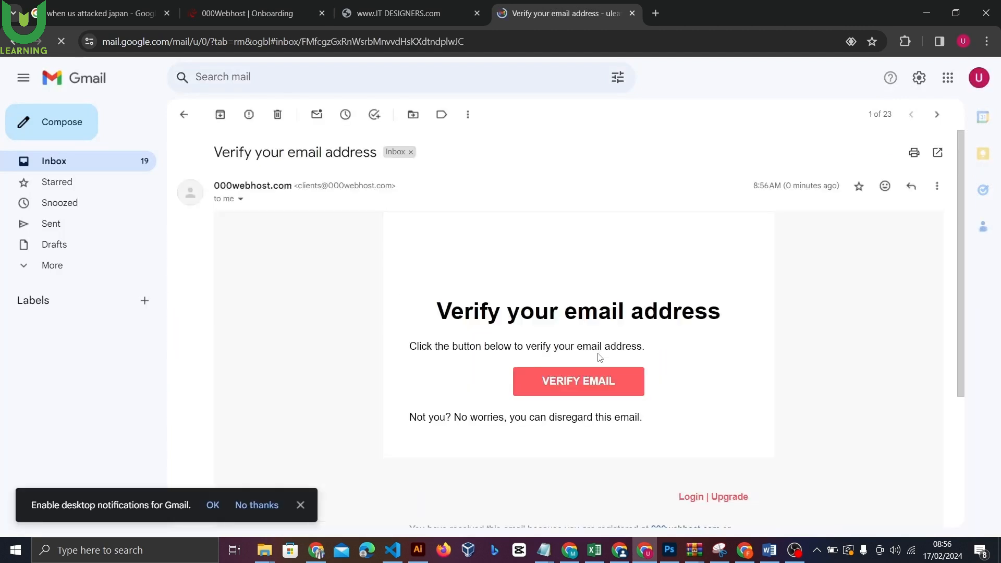
left_click(598, 385)
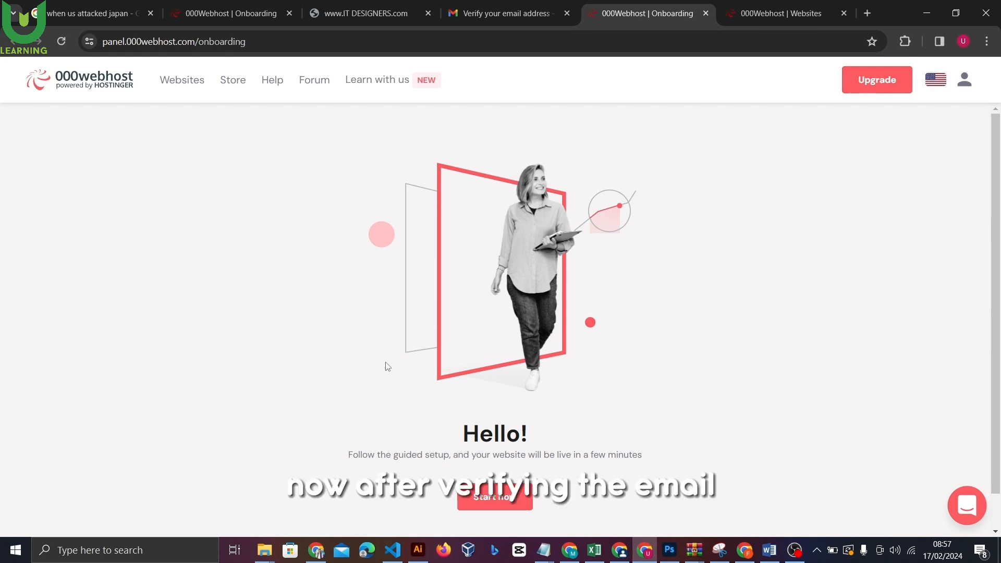
Start the guided setup, name the website cppcoursewebsite with a password, and create it
left_click(490, 498)
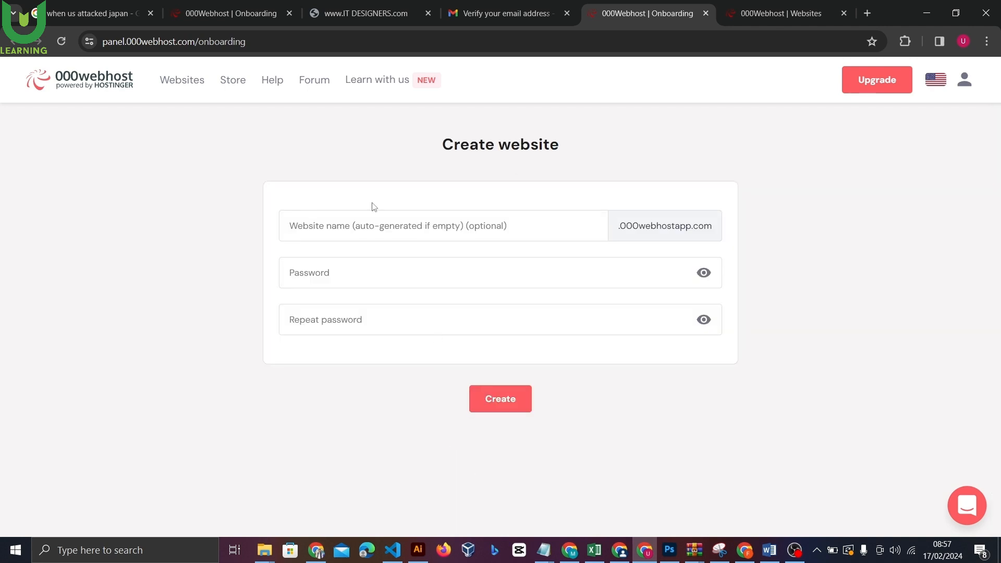
left_click(376, 225)
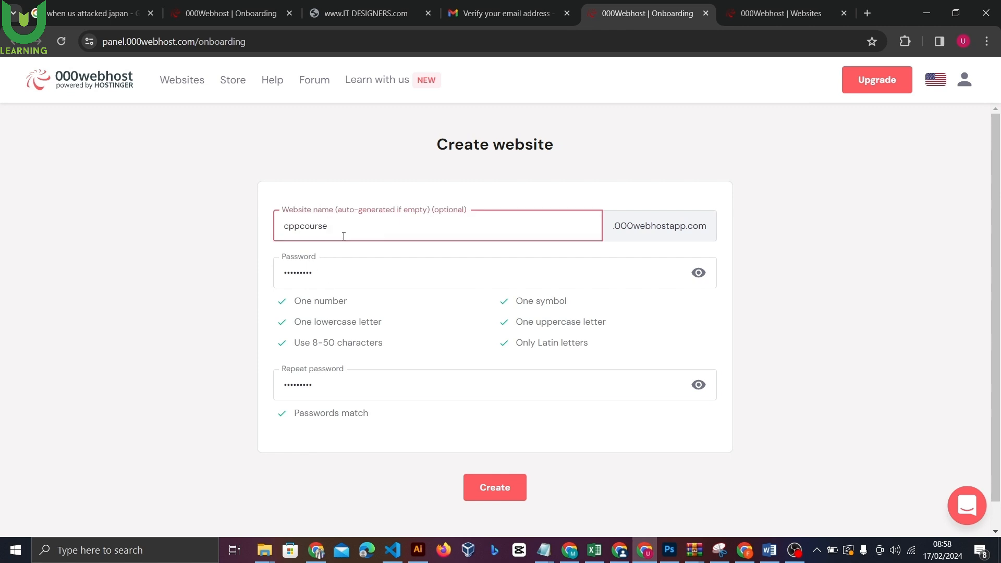
left_click(491, 493)
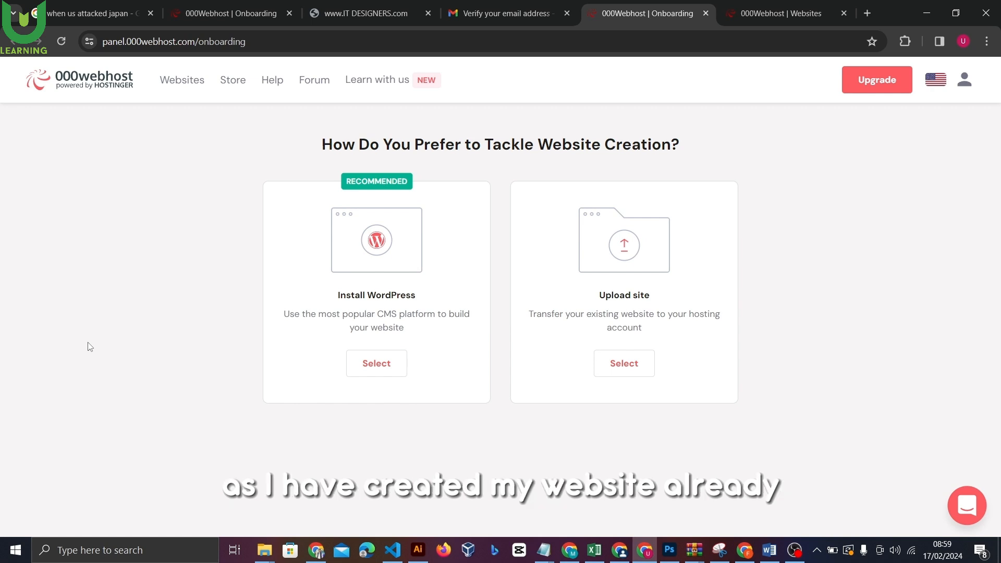
Choose to upload an existing site and begin a file upload into public_html
left_click(619, 366)
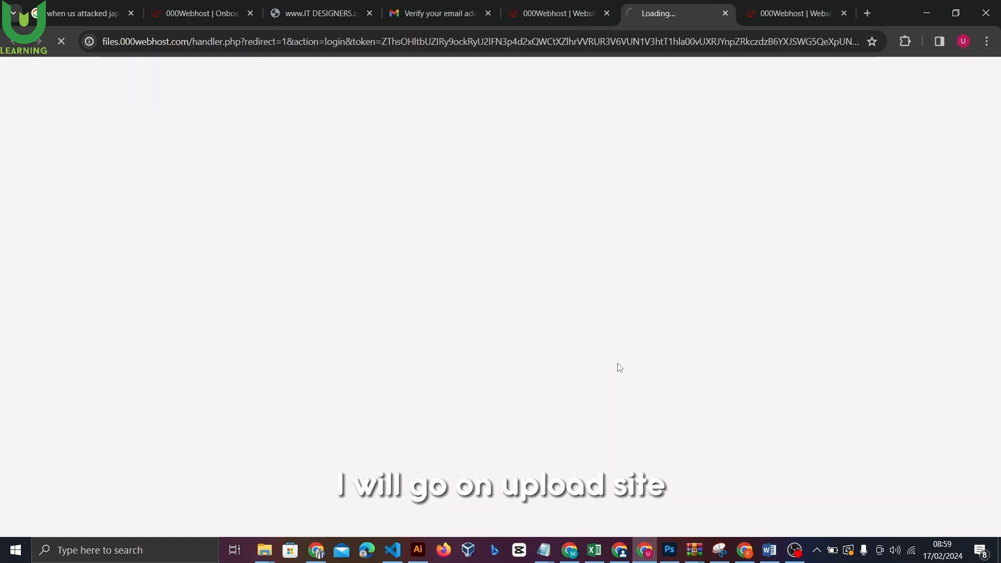
double_click(364, 137)
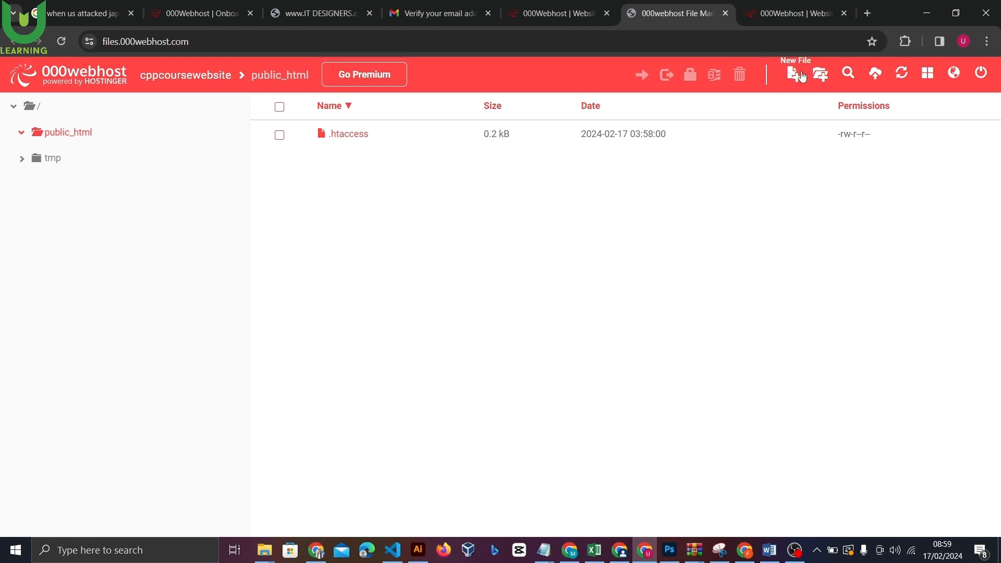
left_click(875, 77)
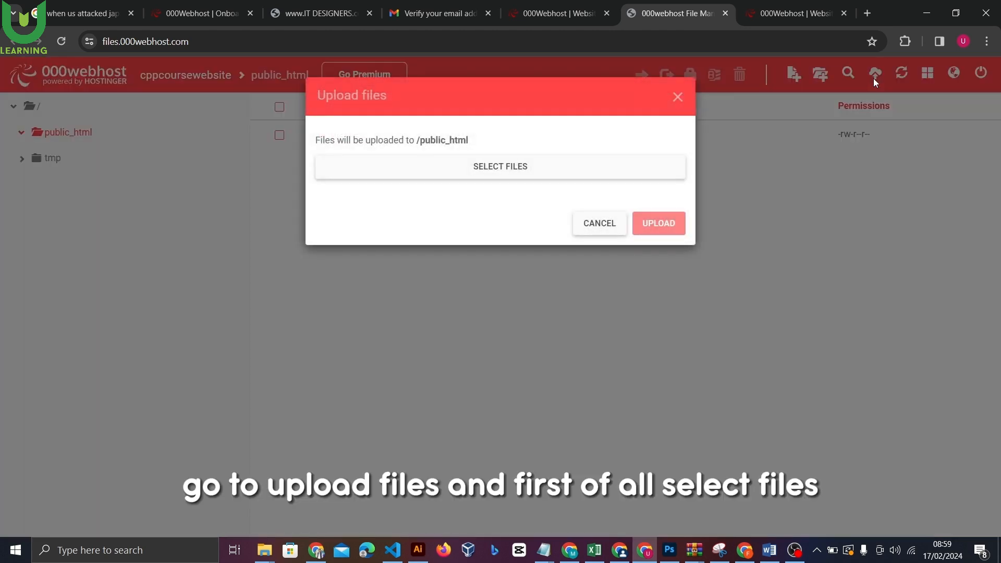
left_click(522, 169)
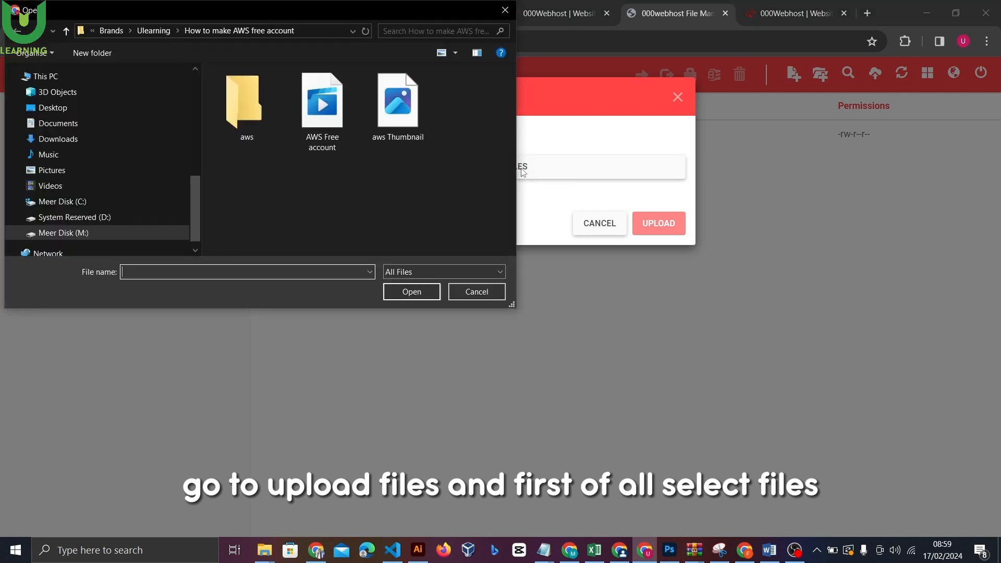
Browse to Meer Disk (M:) > Programming > Web Development, showing folders as large icons
mouse_move(195, 207)
left_mouse_down()
mouse_move(191, 158)
mouse_move(192, 209)
left_mouse_up()
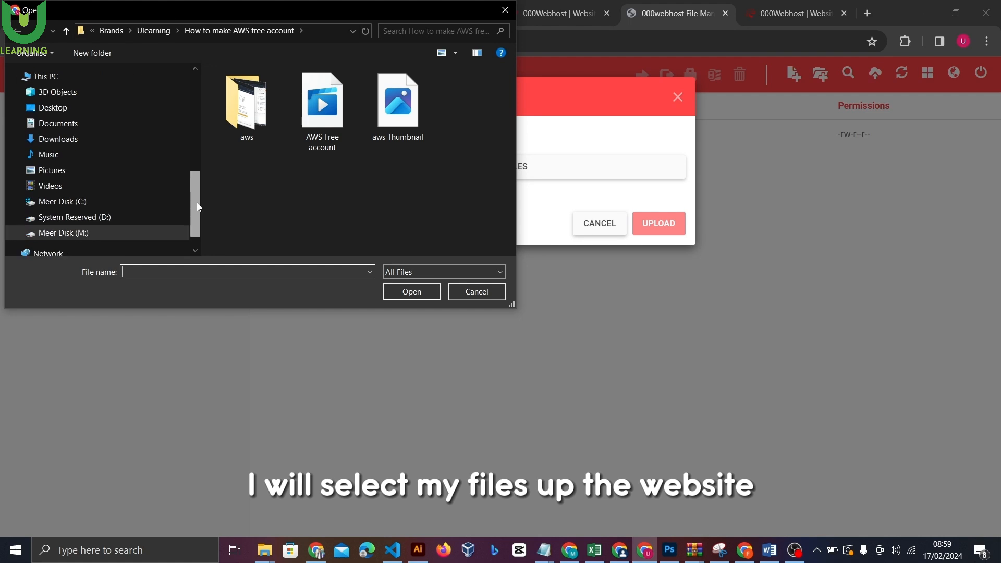
left_click(81, 233)
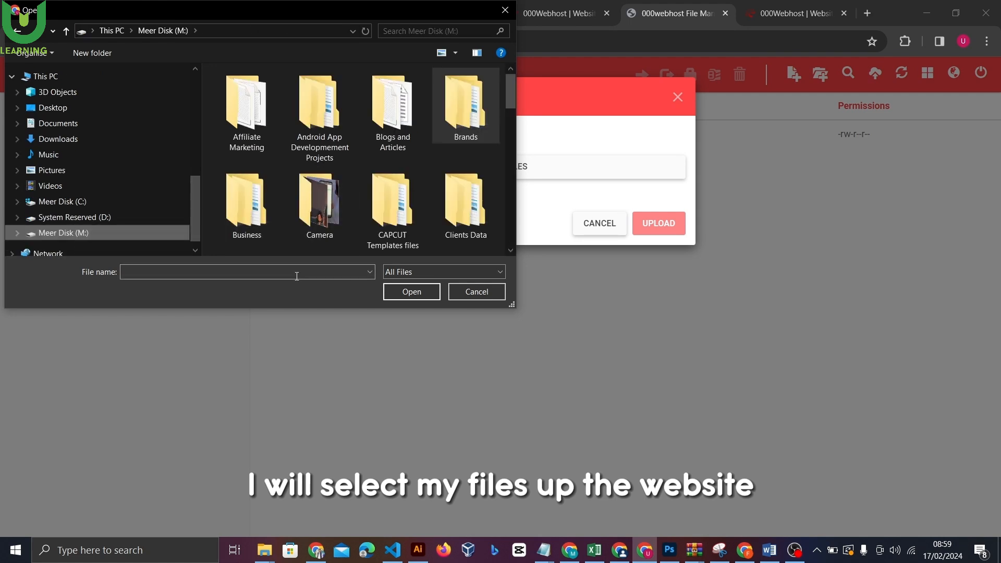
type("pr")
key("Down")
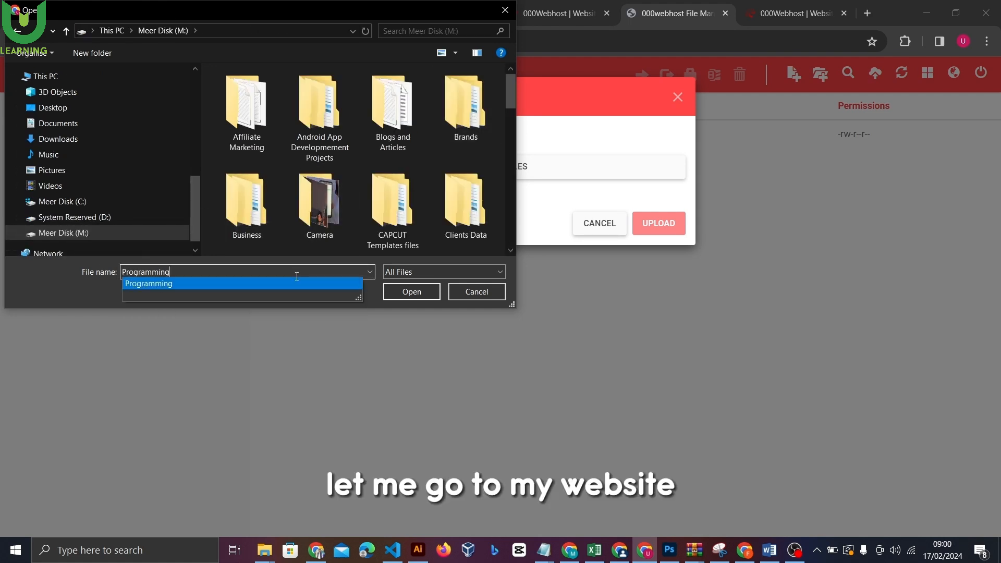
key("Return")
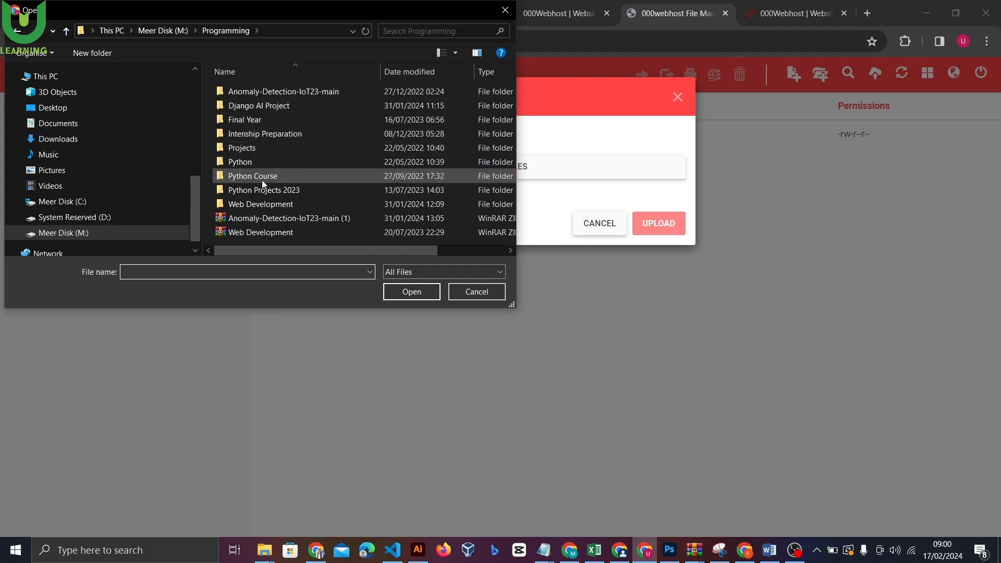
double_click(265, 203)
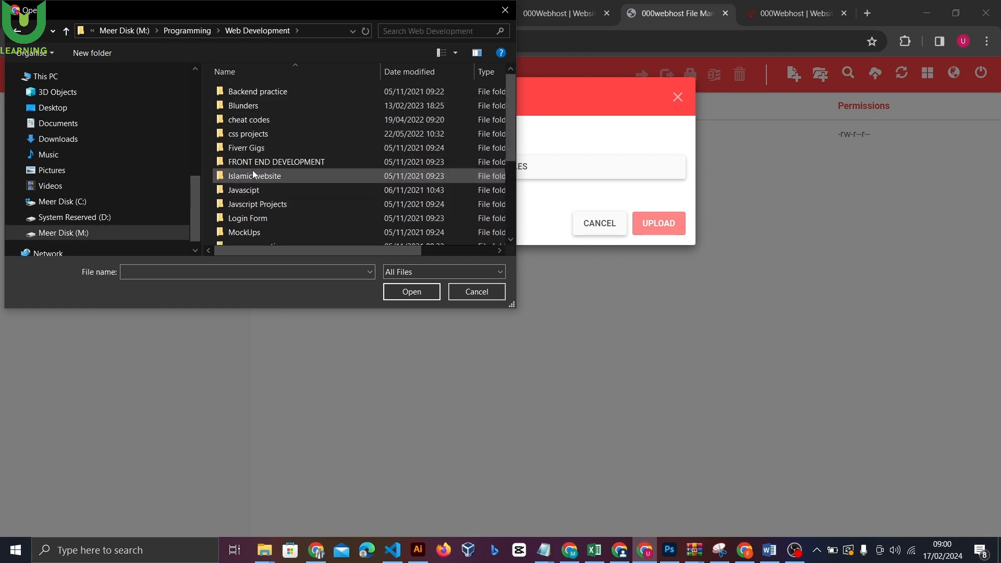
right_click(211, 137)
mouse_move(255, 149)
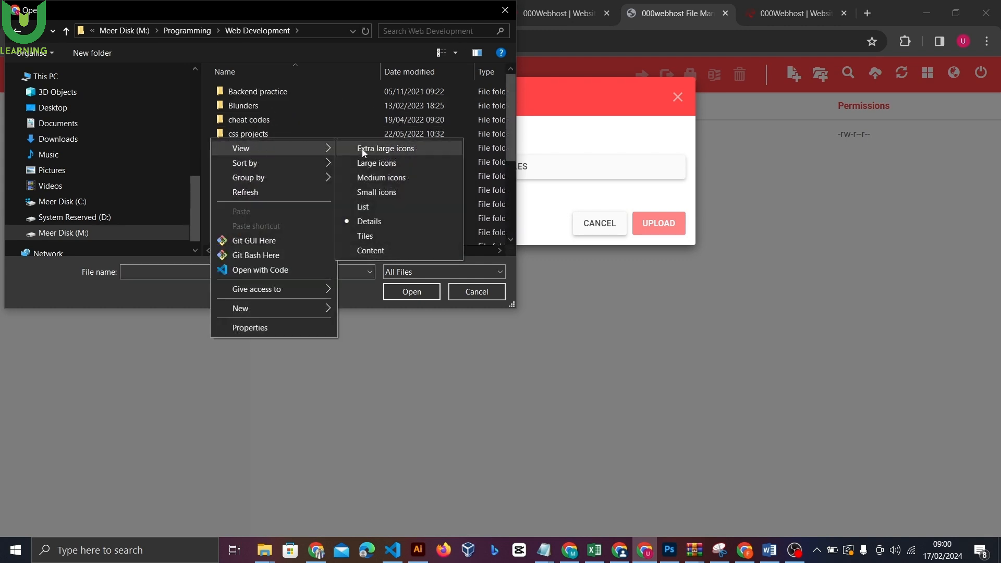
left_click(399, 164)
Open FRONT END DEVELOPMENT > Bootstrap web Development > c++ web and select every HTML page
left_click(261, 154)
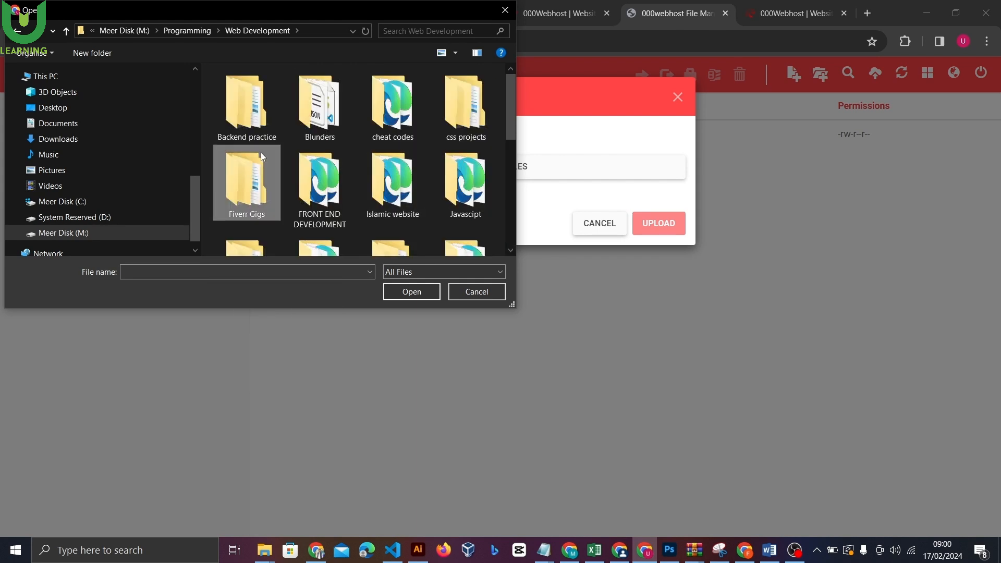
key("Right")
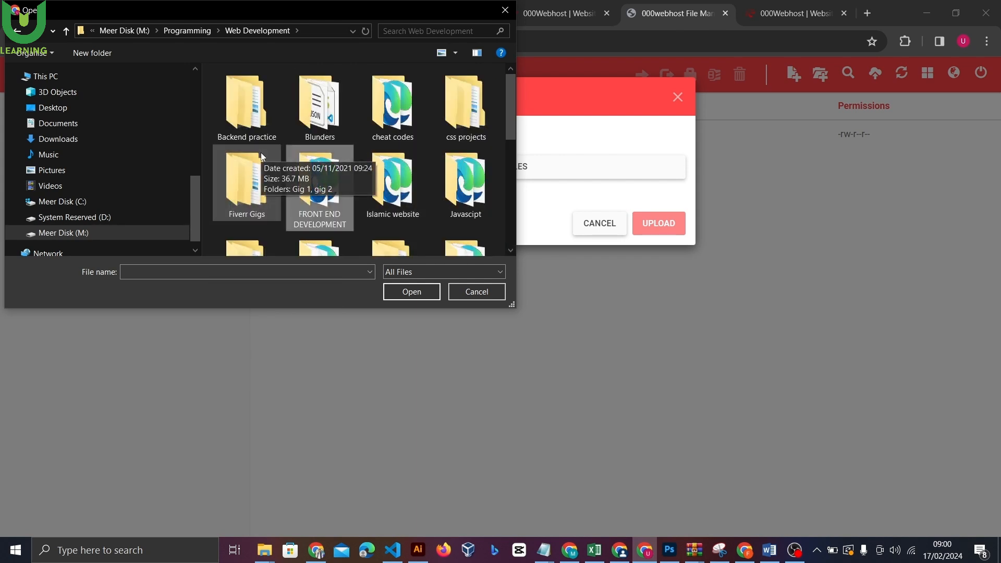
key("Return")
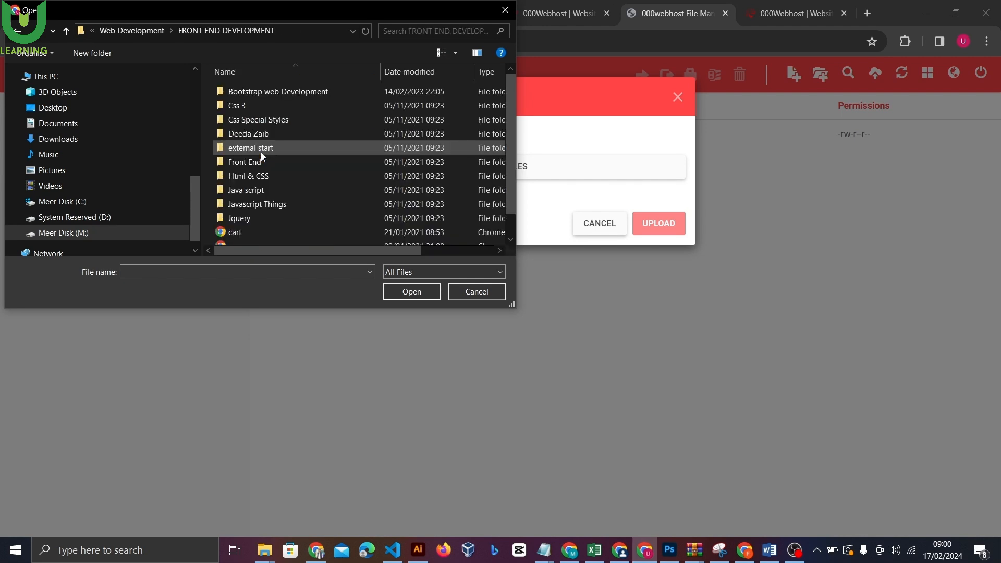
double_click(294, 101)
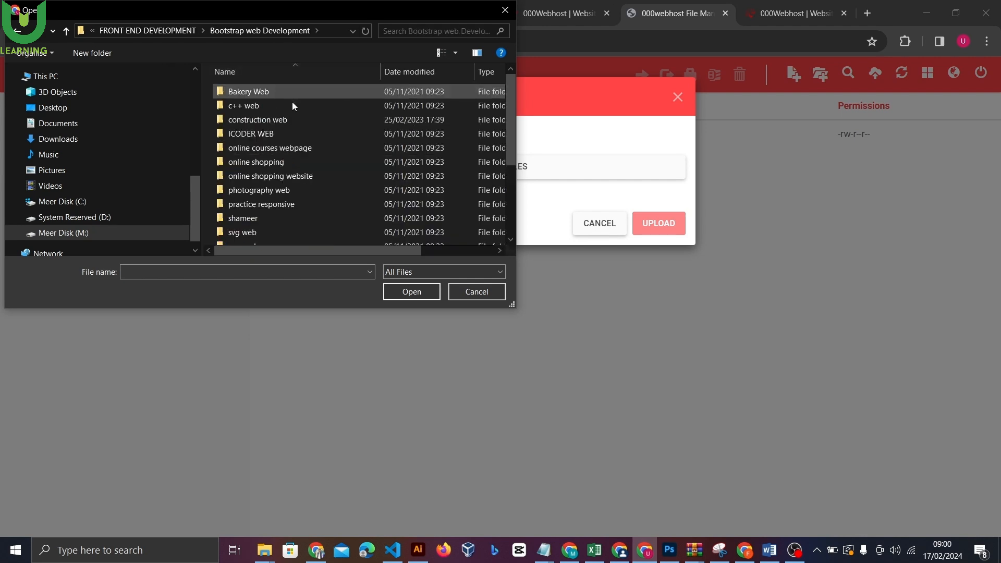
double_click(265, 108)
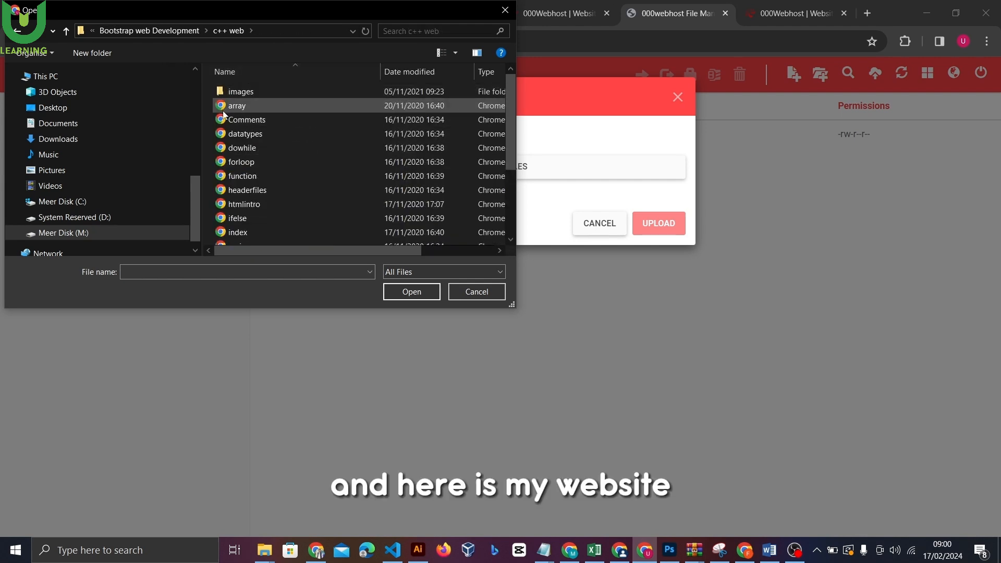
left_click_drag(208, 102, 315, 274)
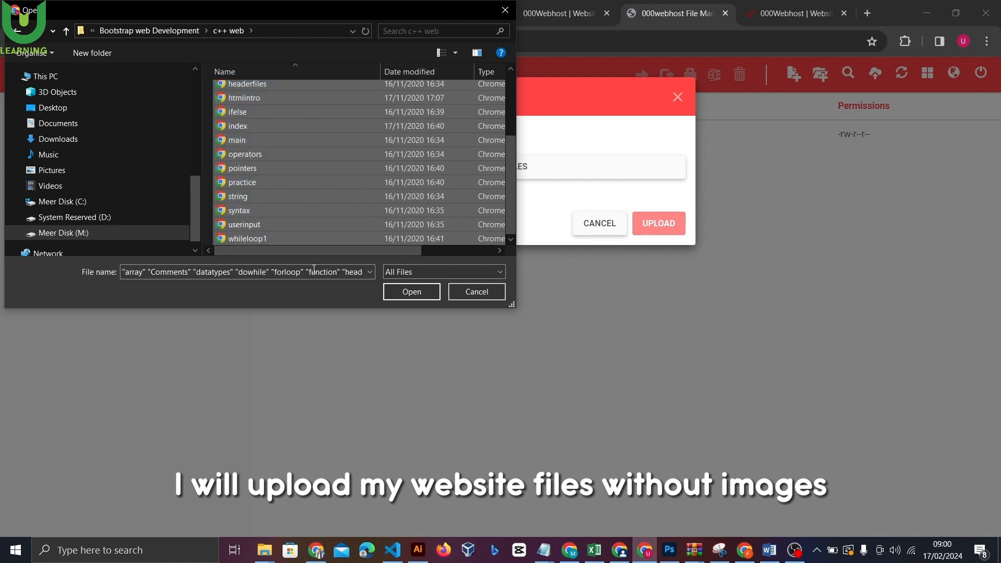
Upload the selected HTML pages to public_html and close the dialog once it reaches 100%
left_click(411, 292)
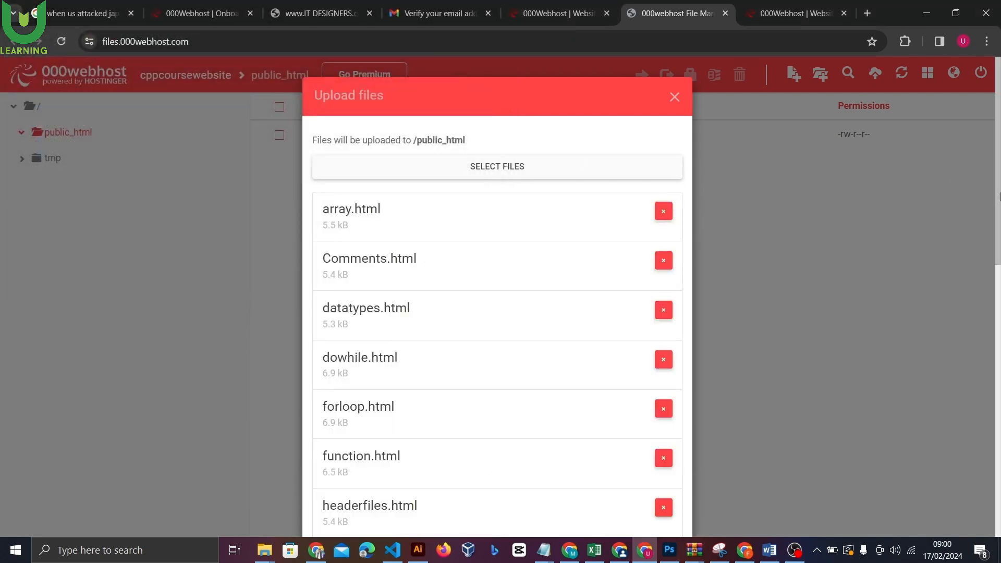
scroll(432, 293, "down", 12)
left_click(655, 495)
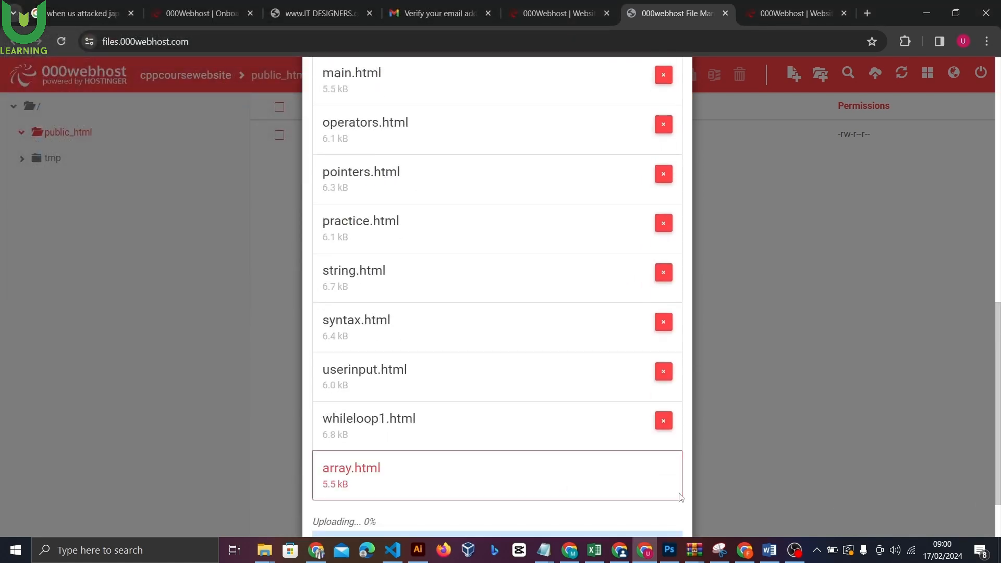
scroll(990, 370, "down", 2)
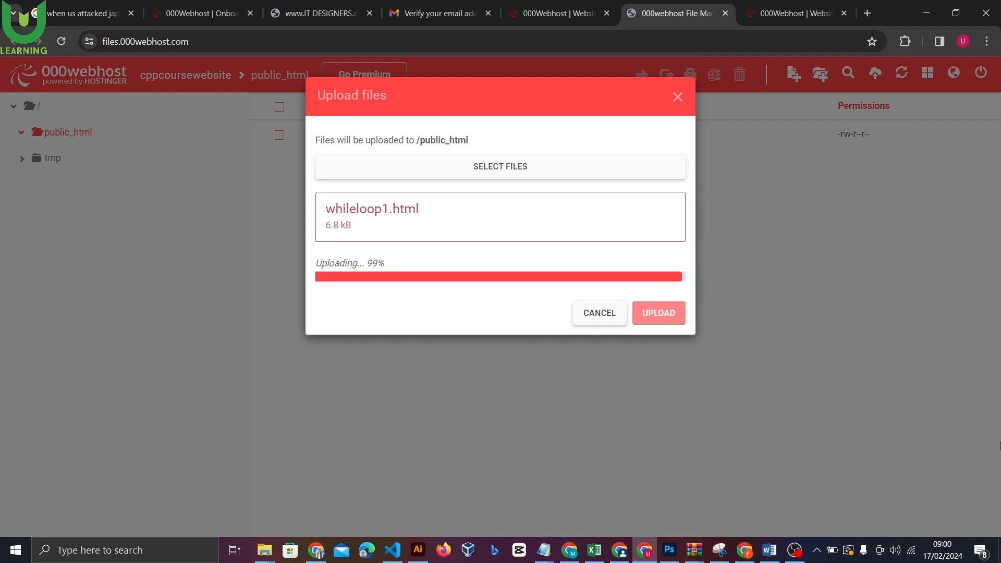
left_click(678, 97)
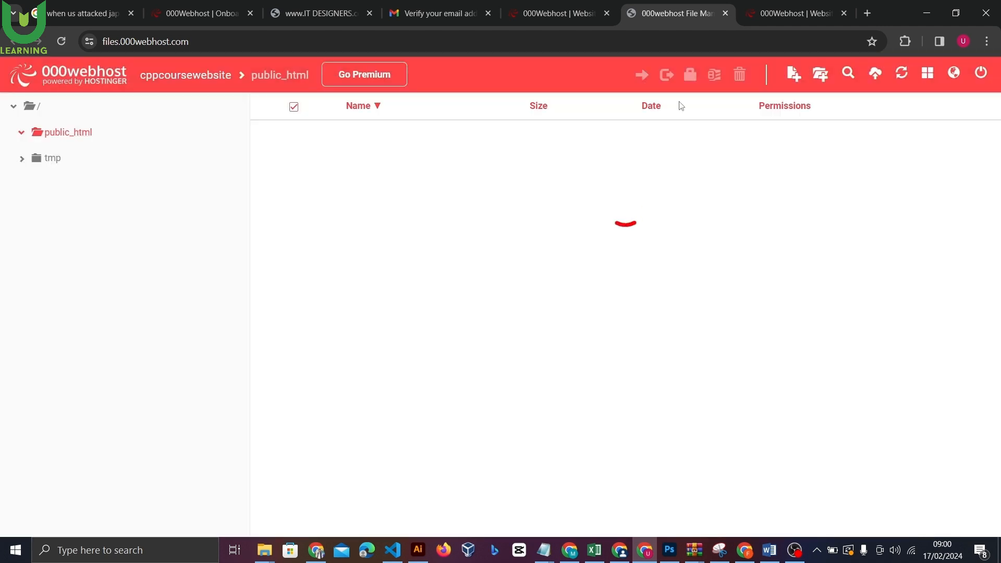
Make a new folder named images in public_html and open it
left_click(823, 77)
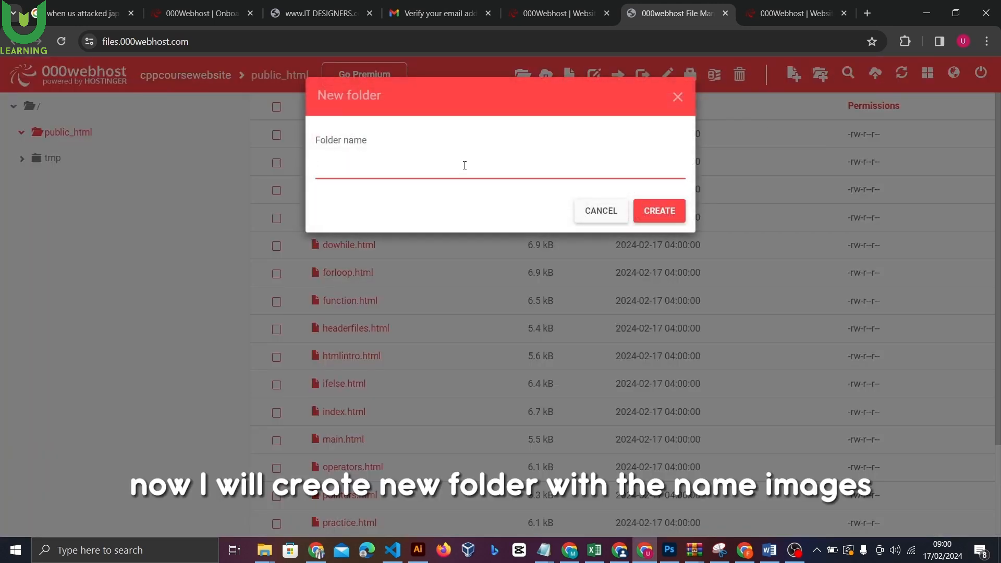
type("images")
left_click(662, 213)
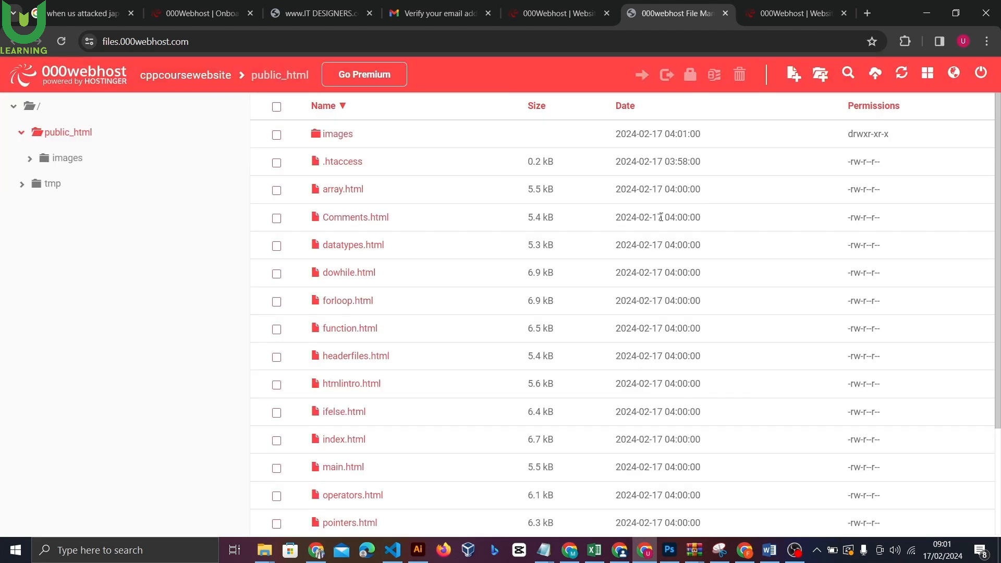
double_click(356, 142)
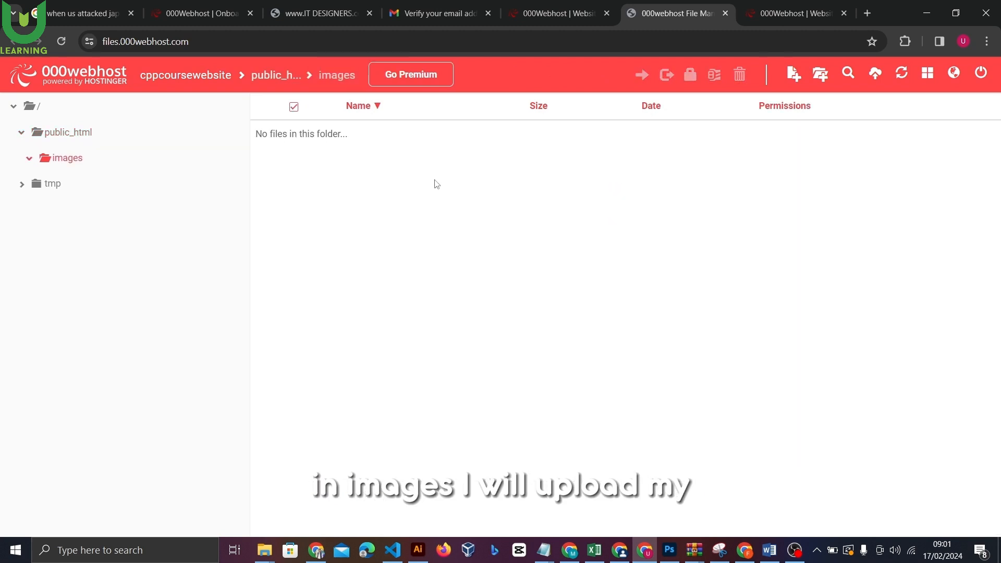
Select all ten local images, array.png through userinput.JPG, and upload them here
left_click(876, 73)
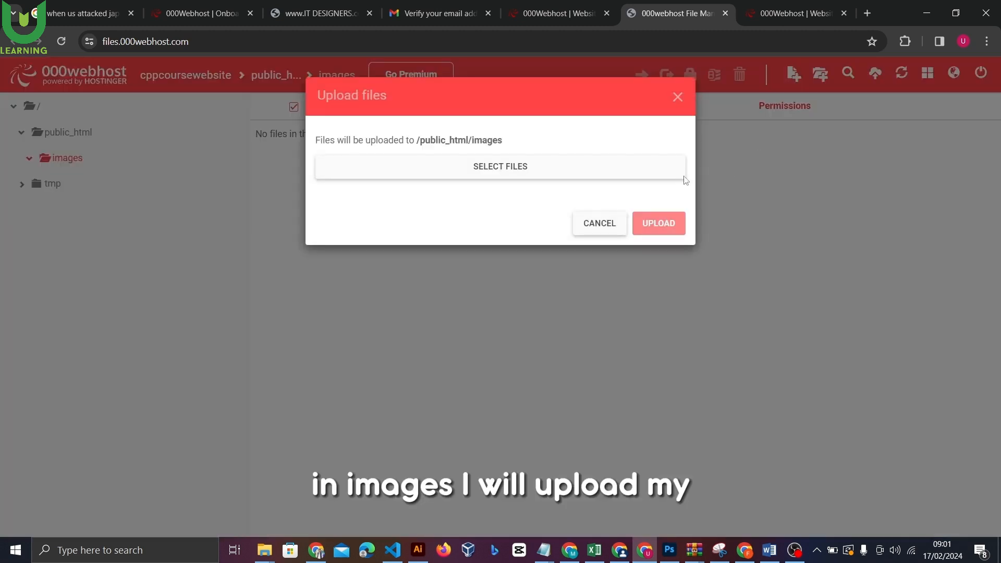
left_click(545, 172)
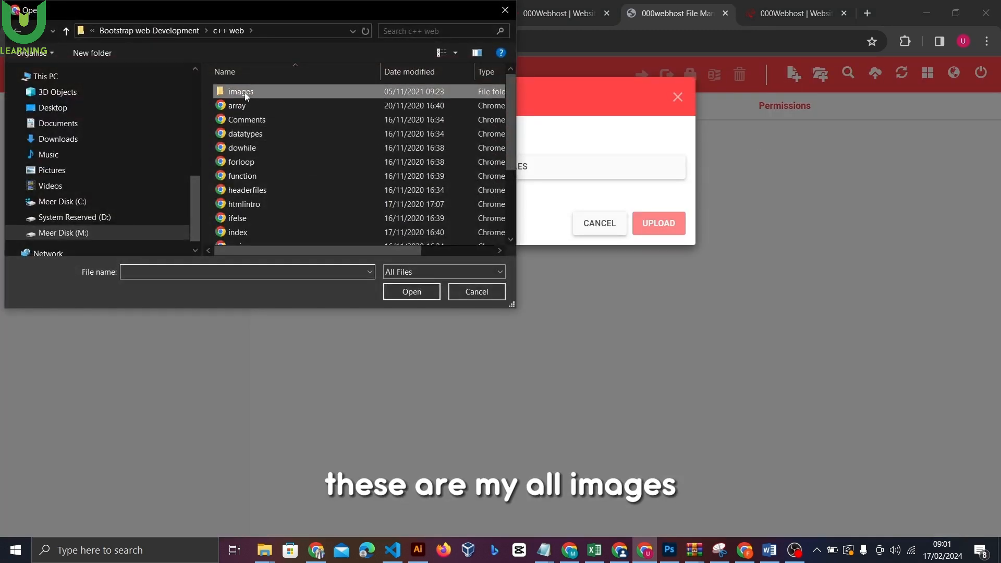
double_click(245, 92)
left_click_drag(214, 92, 479, 321)
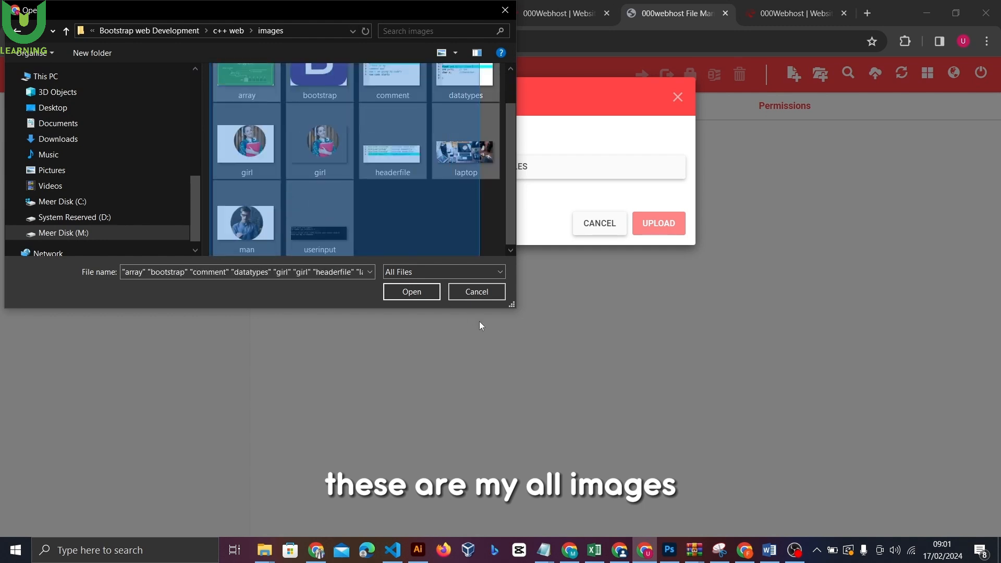
left_click(412, 291)
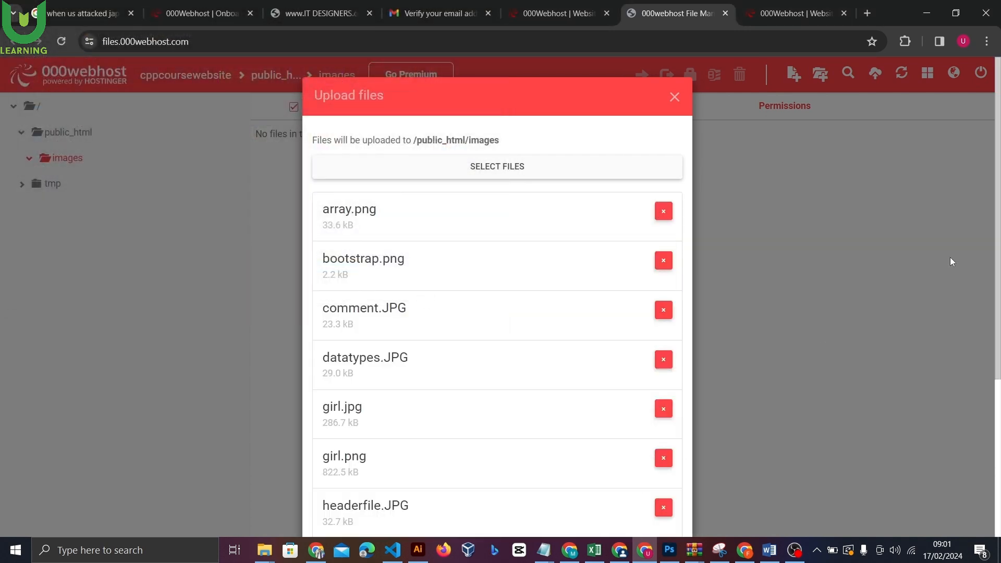
scroll(865, 273, "down", 5)
left_click(655, 495)
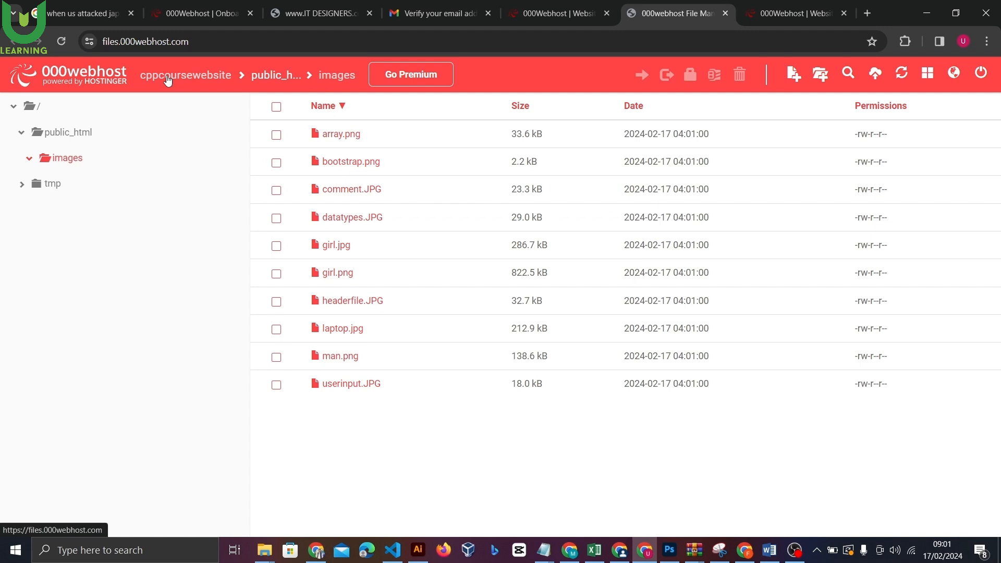
Return to the websites dashboard, dismiss the Hostinger promo, and view cppcoursewebsite.000webhostapp.com live in a new tab
left_click(168, 76)
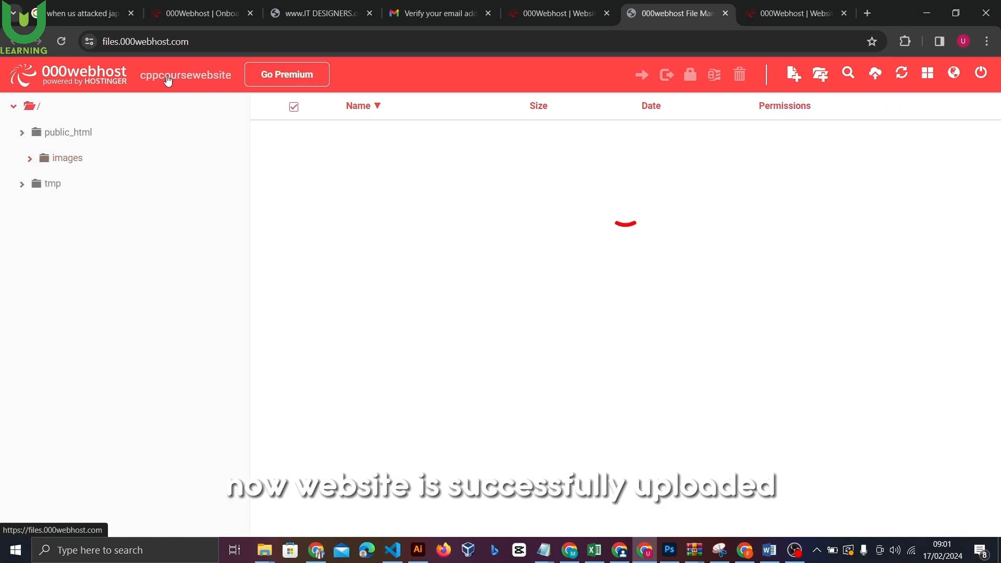
left_click(553, 13)
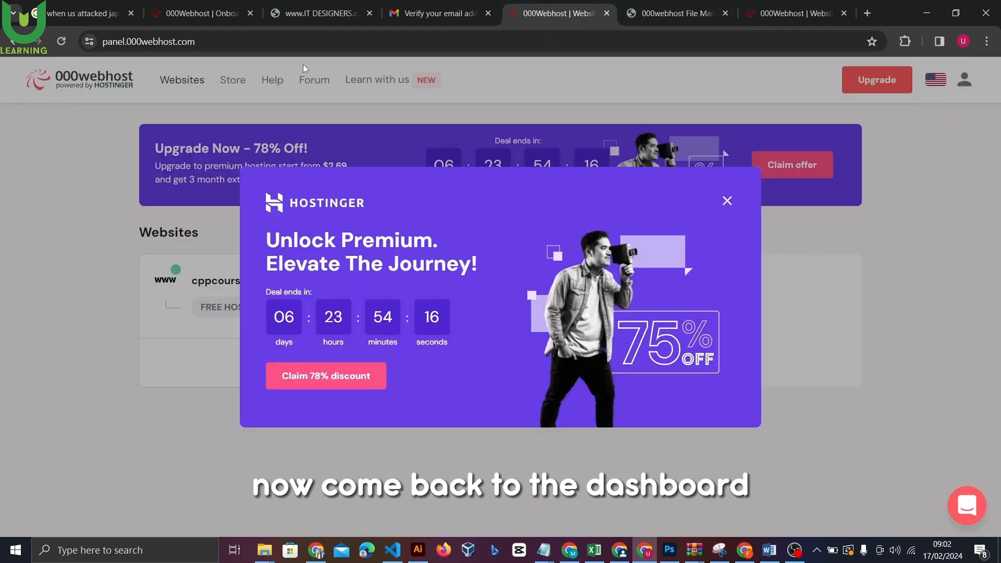
left_click(727, 201)
left_click(316, 41)
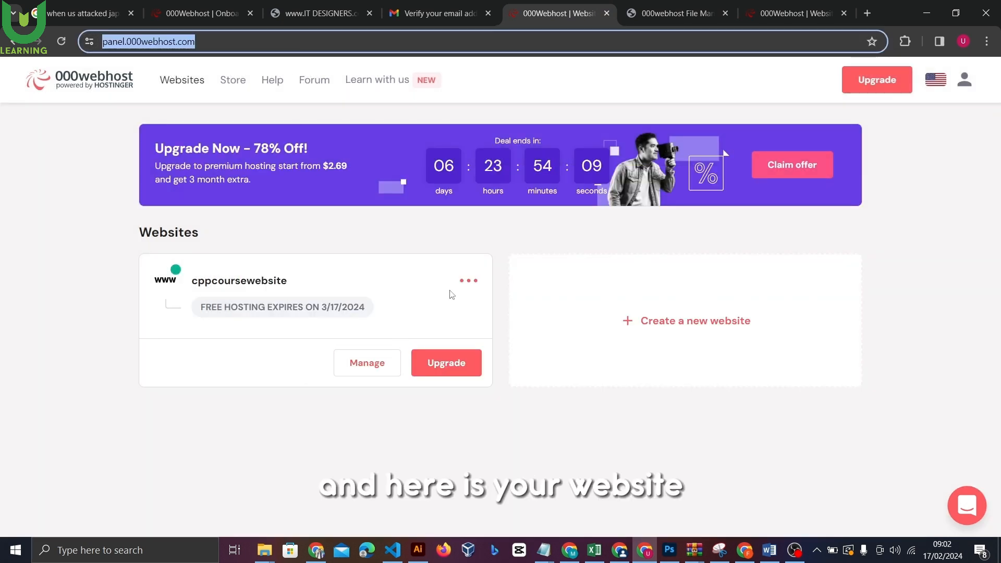
left_click(468, 282)
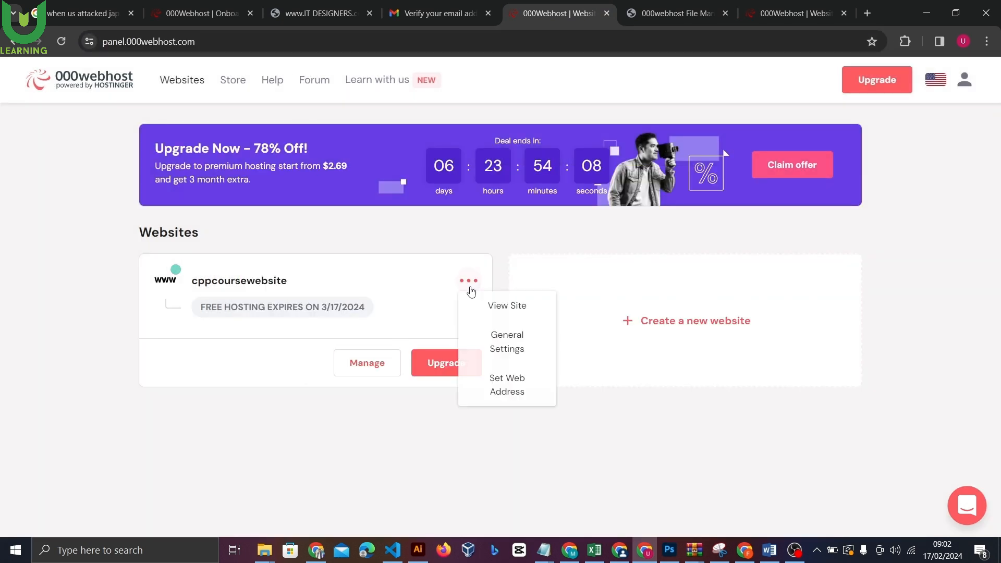
left_click(495, 310)
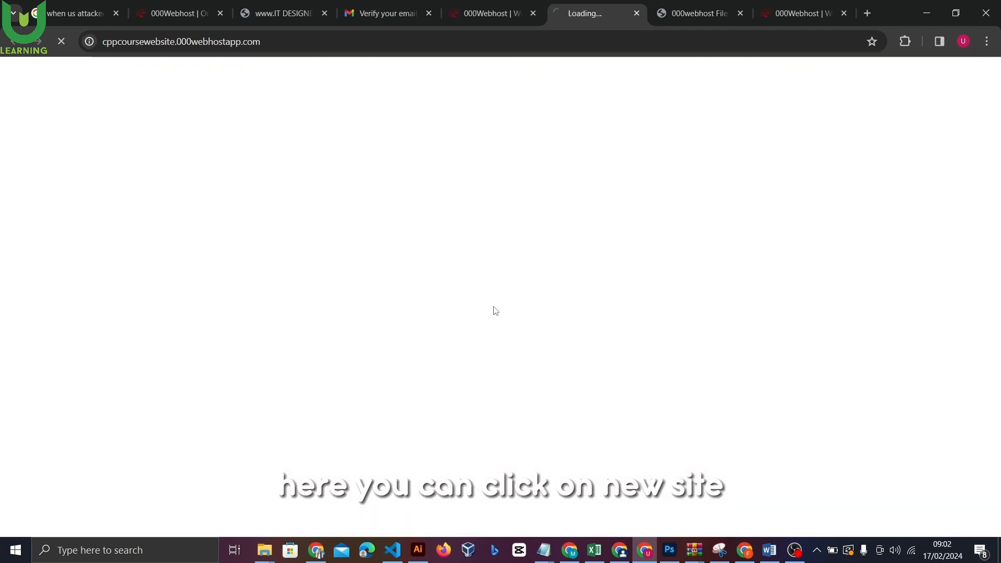